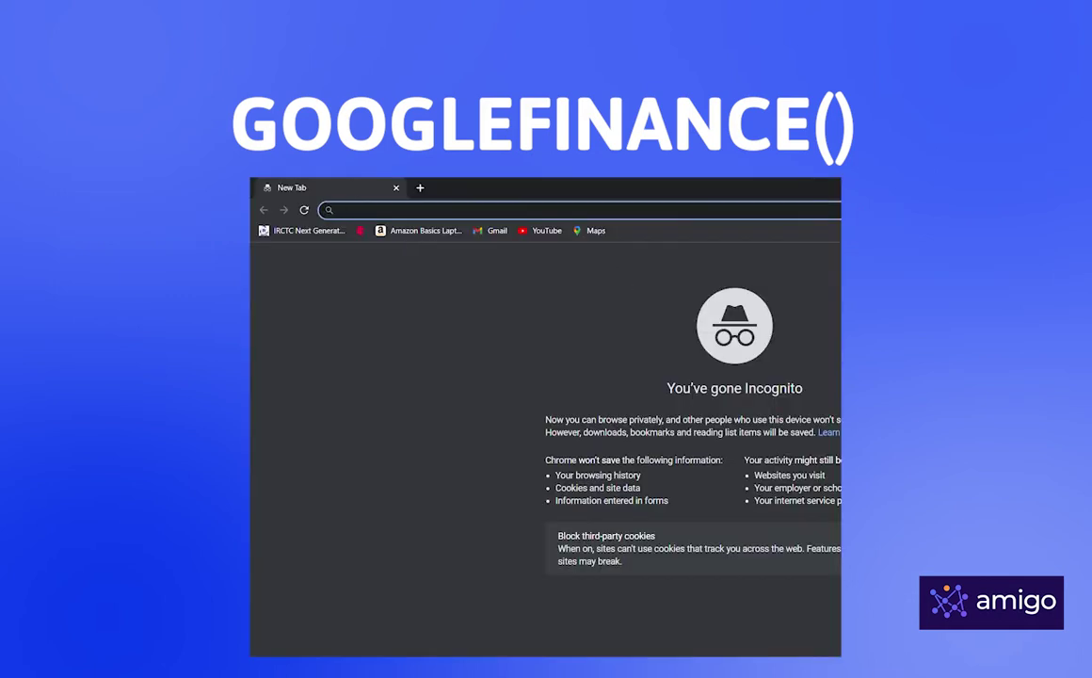
- Search the web for 'twitter share' and highlight the NYSE: TWTR ticker in the stock summary
type("twitter share")
key("Return")
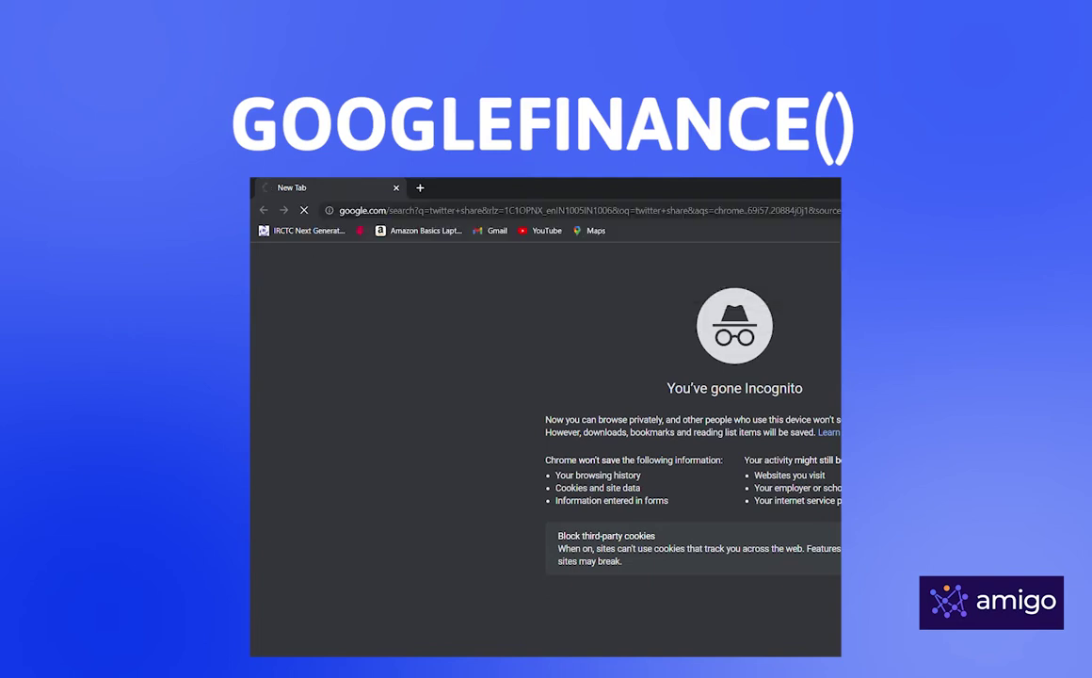
left_click_drag(720, 389, 775, 390)
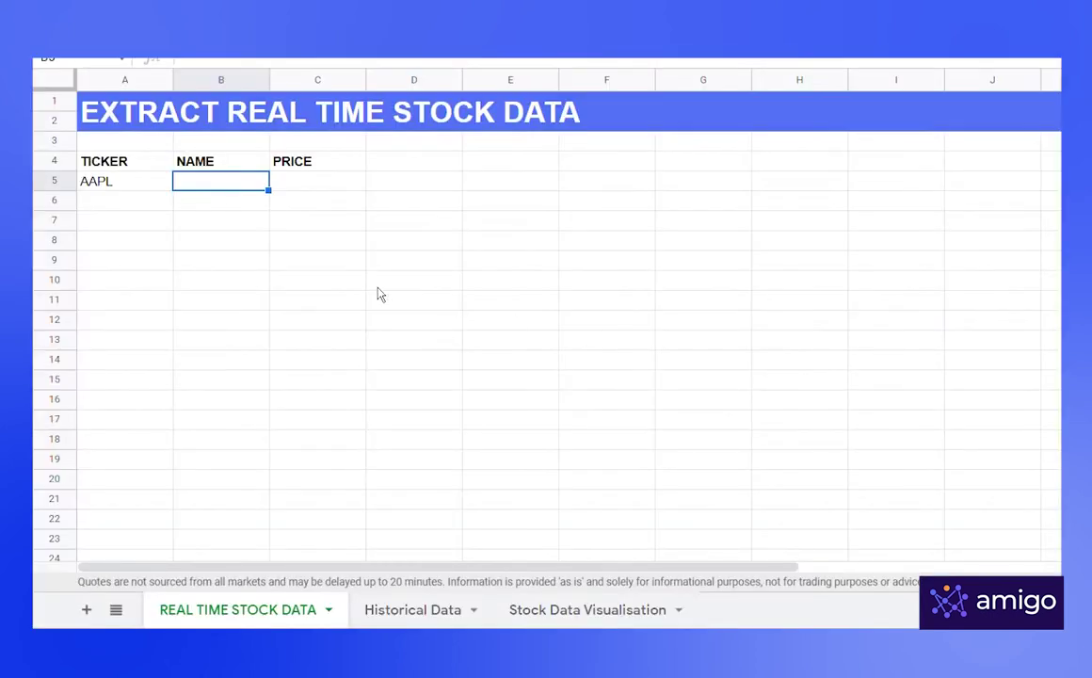
- Enter =GOOGLEFINANCE(A5,"name") in B5 so it returns Apple Inc for AAPL
left_click(108, 181)
left_click_drag(104, 162, 314, 165)
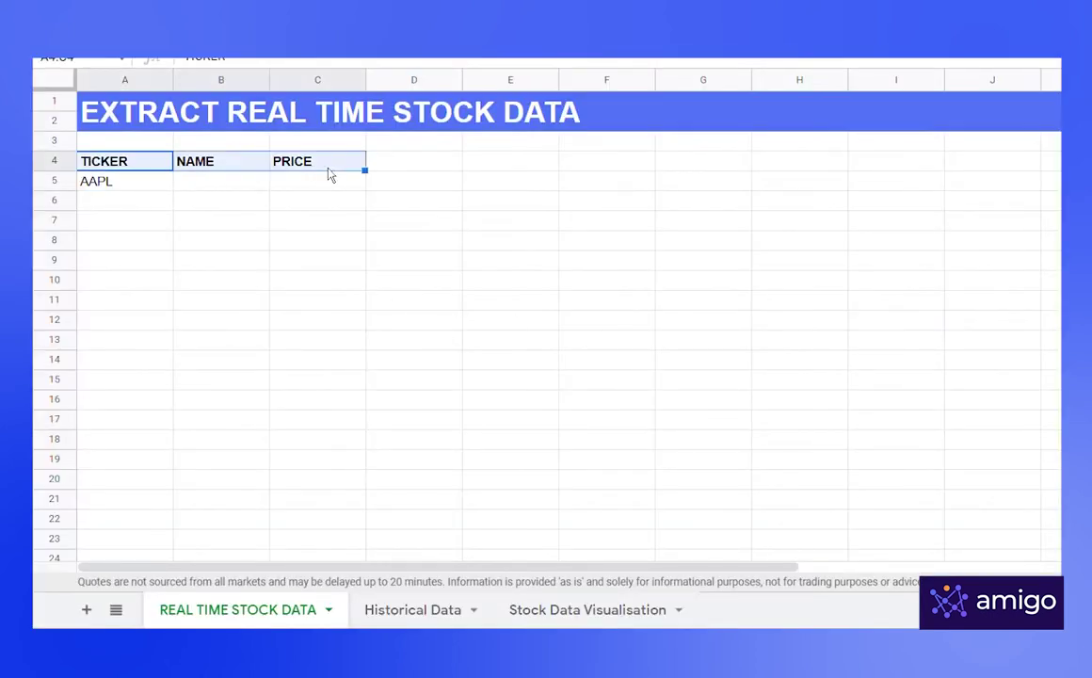
left_click(329, 165)
left_click(227, 184)
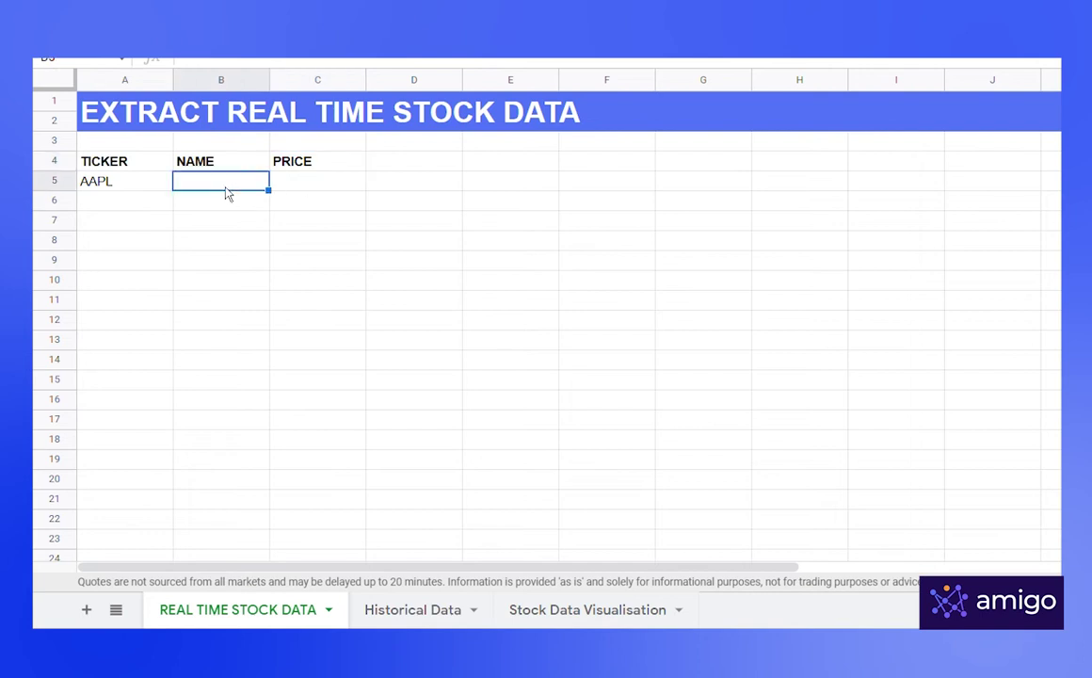
type("=GOO")
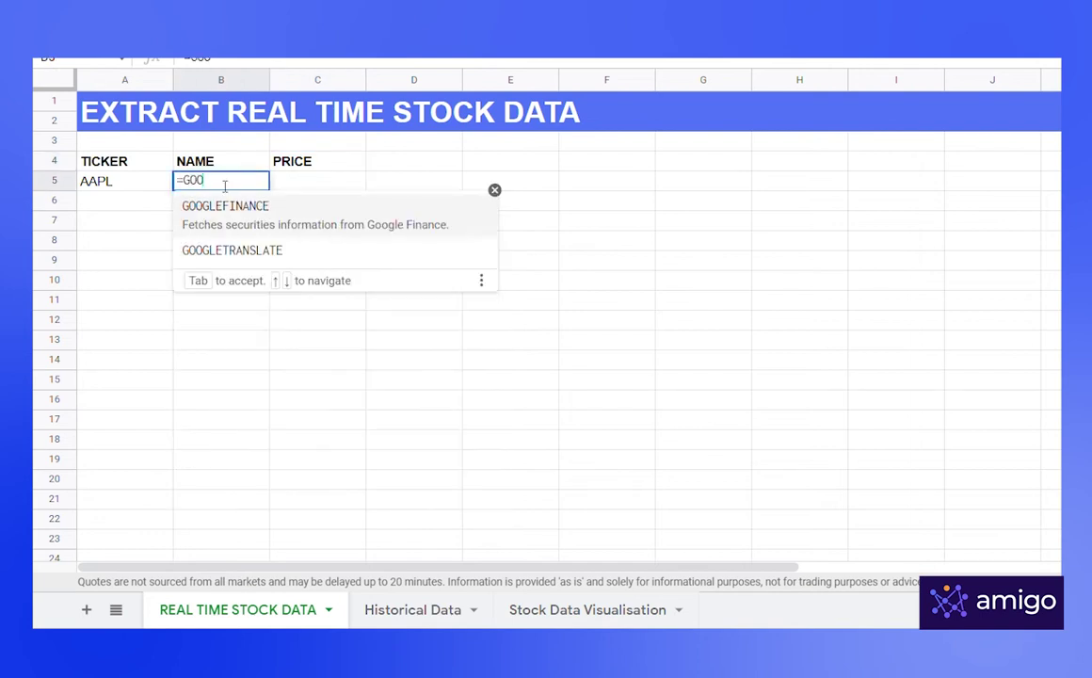
left_click(222, 233)
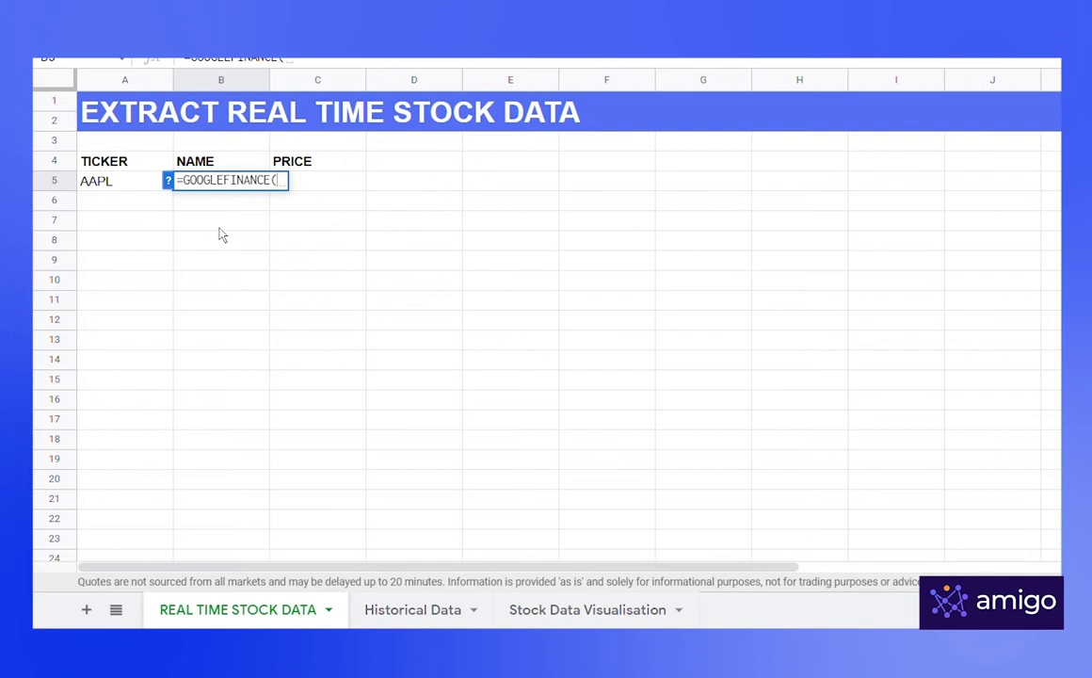
left_click(114, 187)
type(",\"\"")
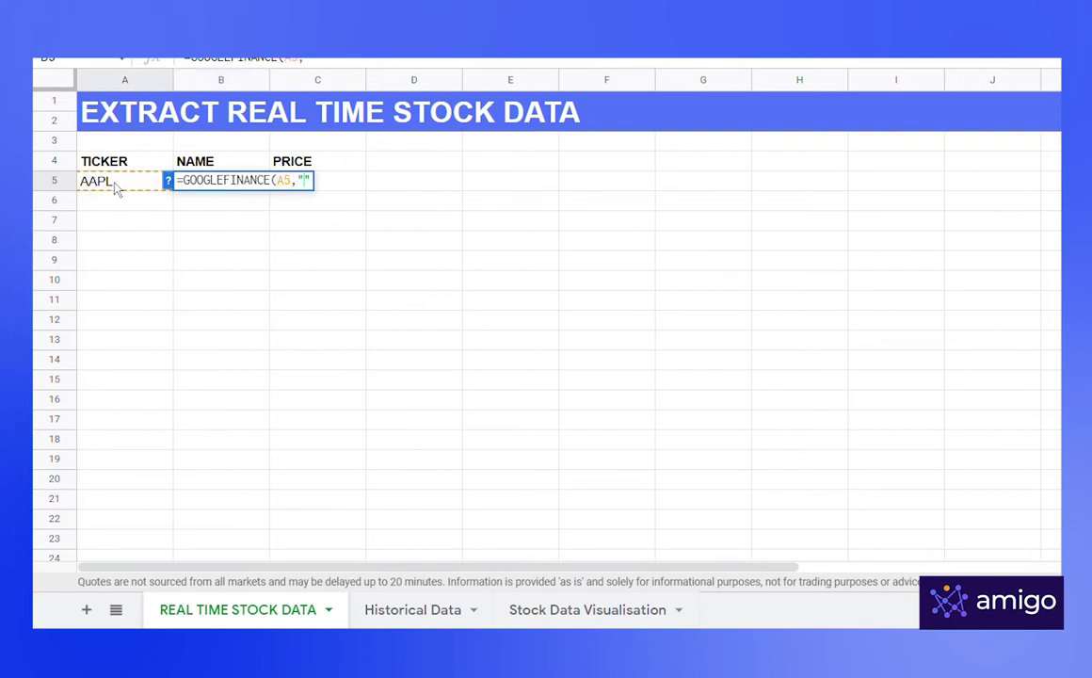
type("nam")
type("e)")
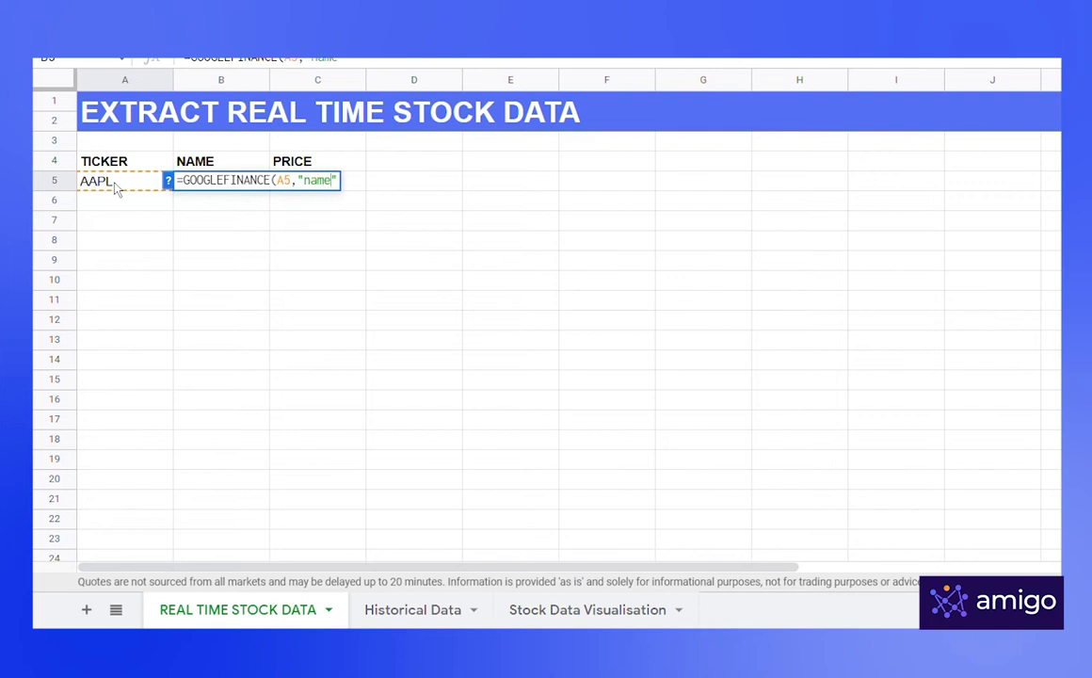
key("Return")
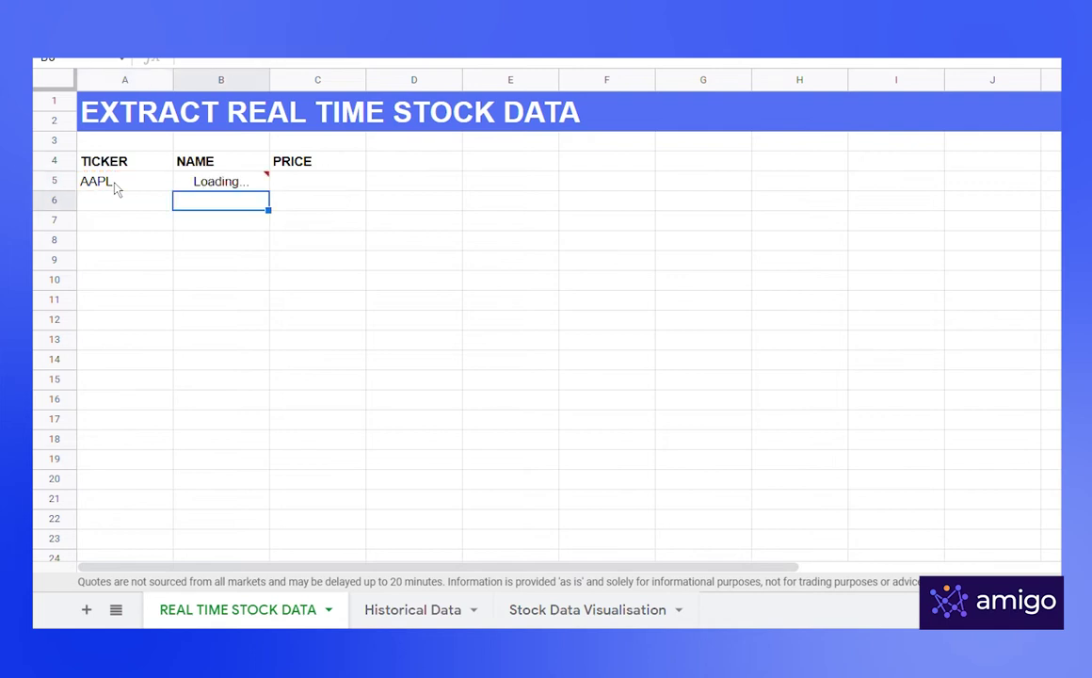
- Enter =GOOGLEFINANCE(A5,"price") in C5 so it shows AAPL's price of $147.11
left_click(321, 187)
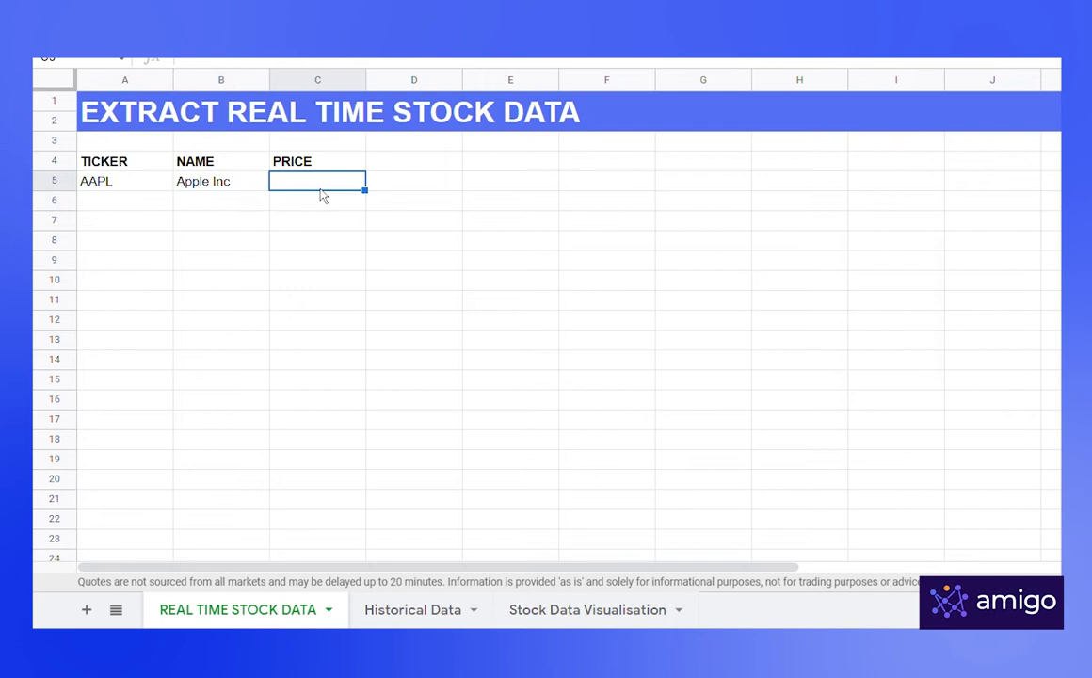
type("=GOOG")
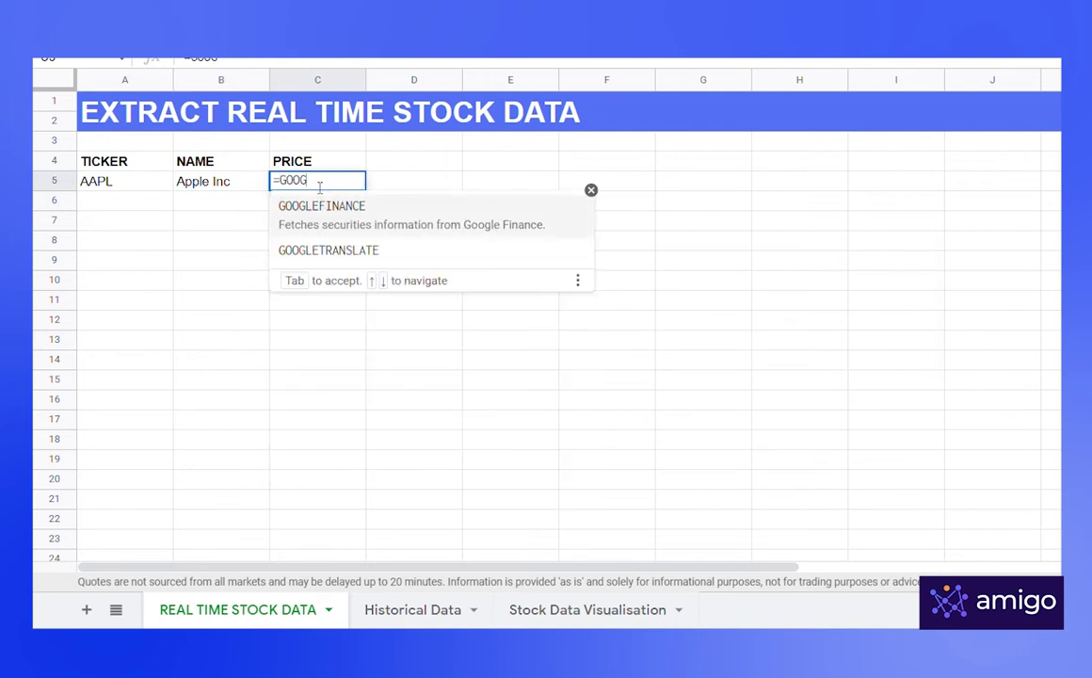
left_click(323, 233)
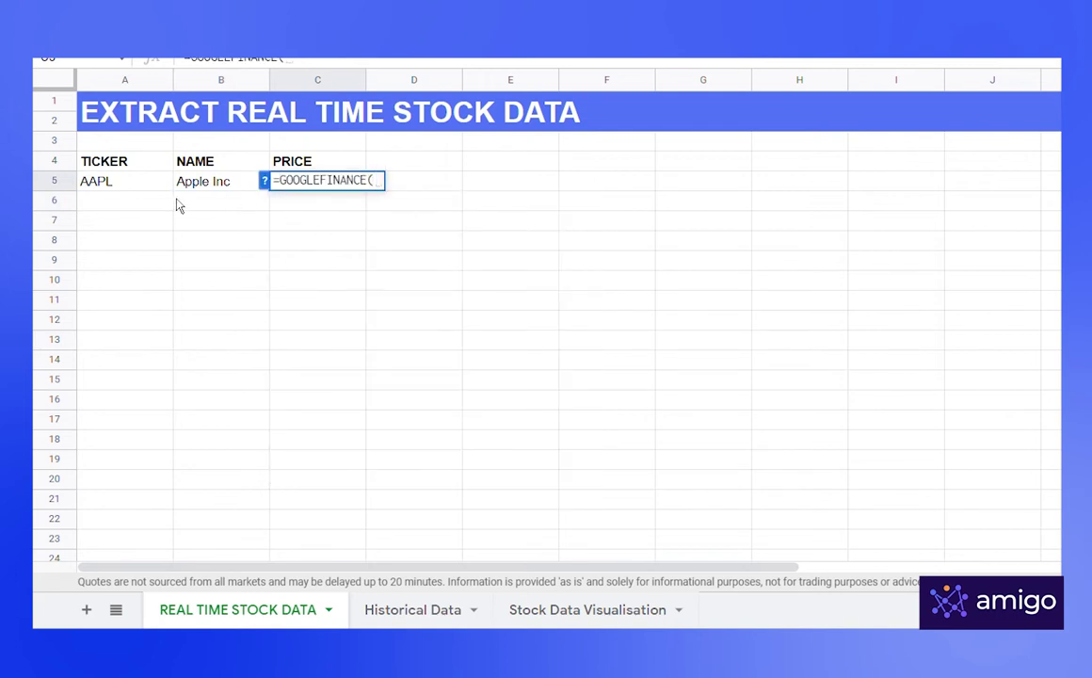
left_click(128, 188)
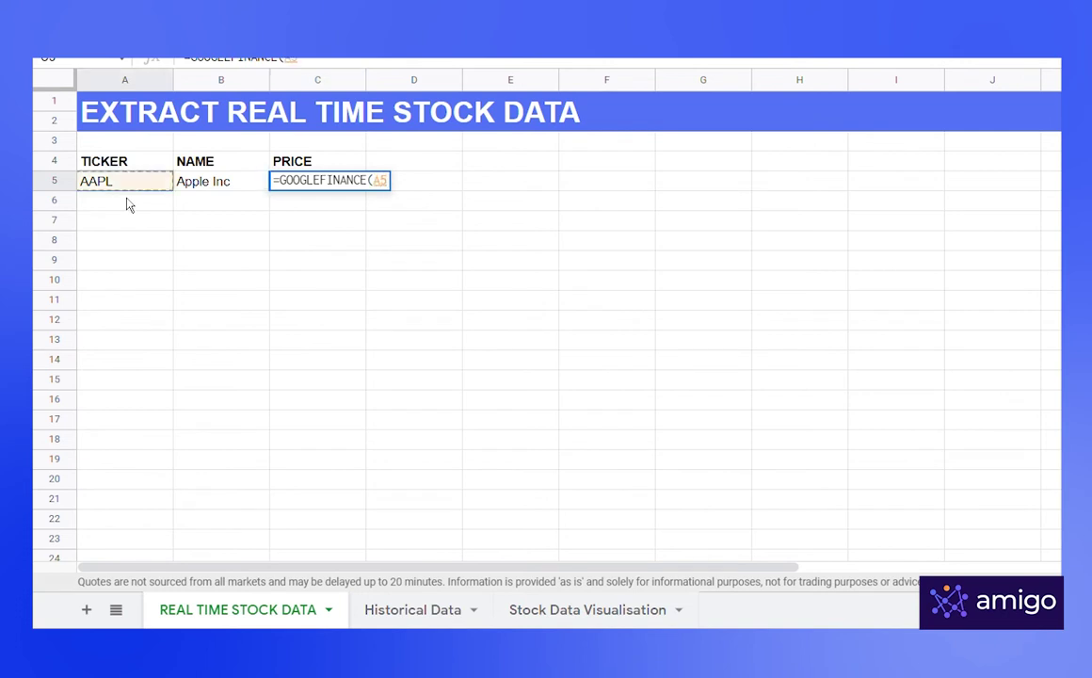
type(",")
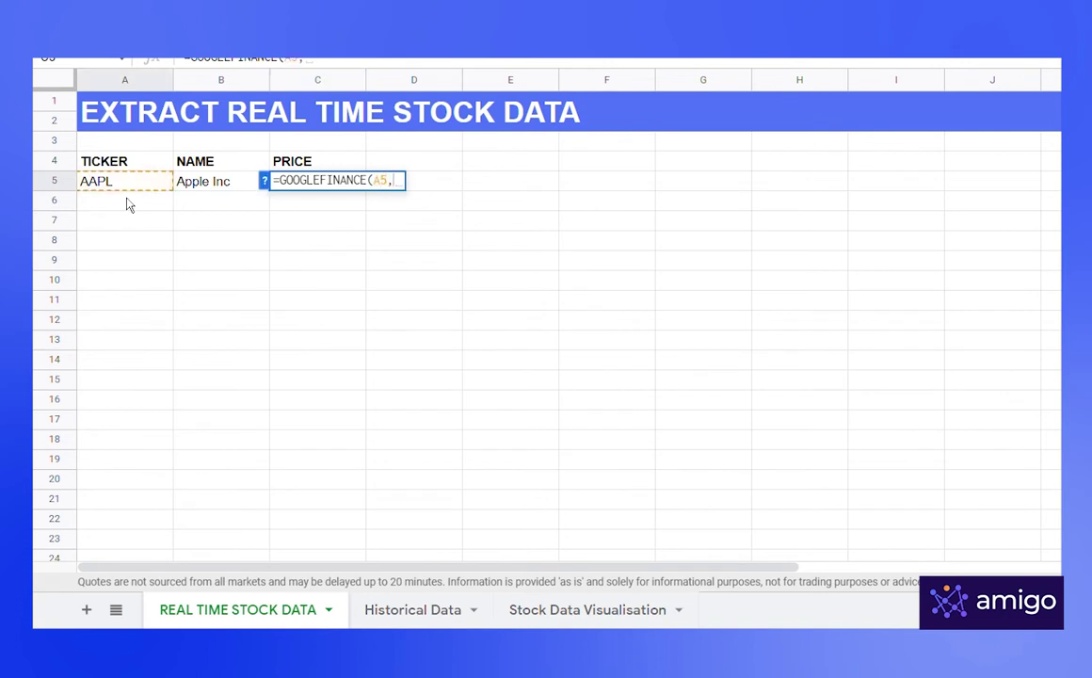
type(" \"price\")")
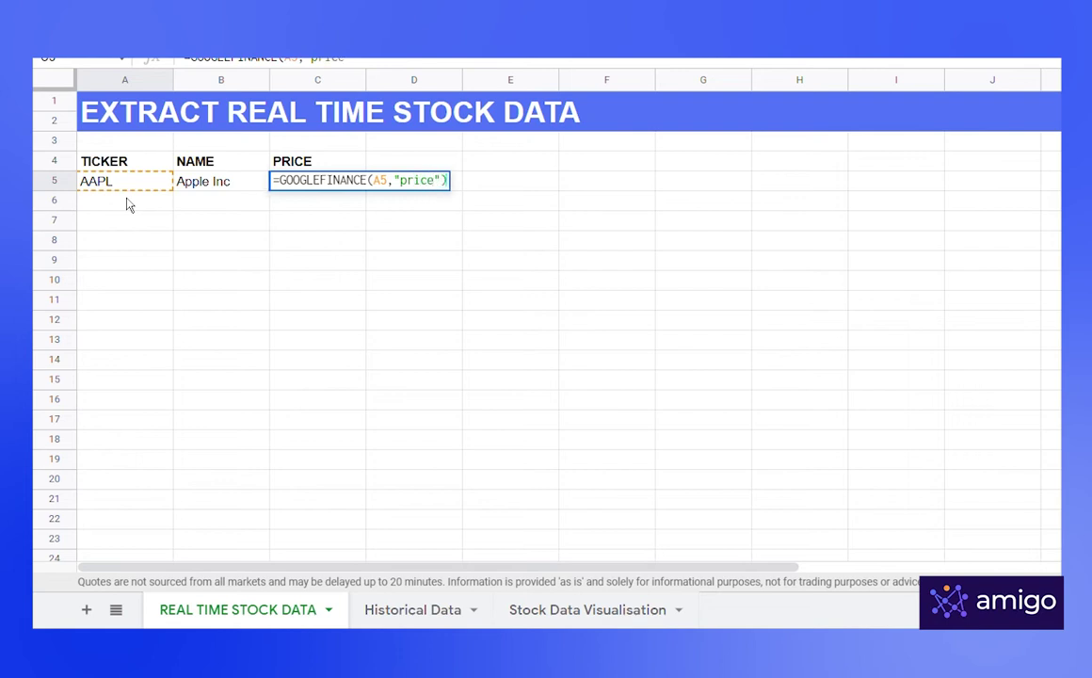
key("Return")
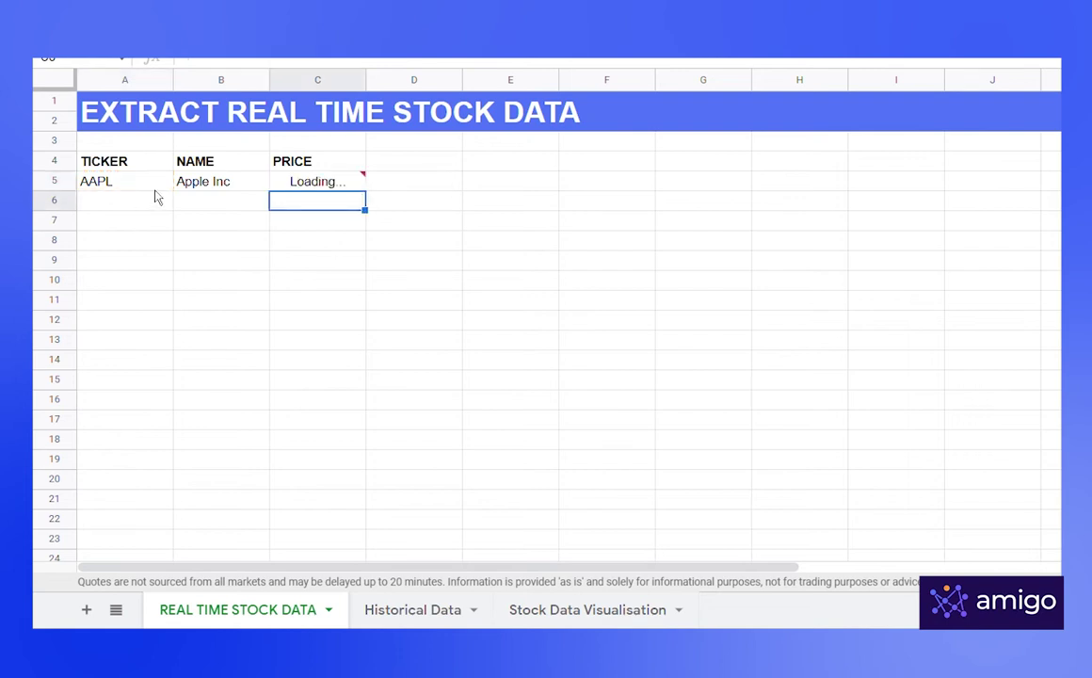
mouse_move(141, 179)
left_mouse_down()
mouse_move(155, 188)
mouse_move(332, 187)
left_mouse_up()
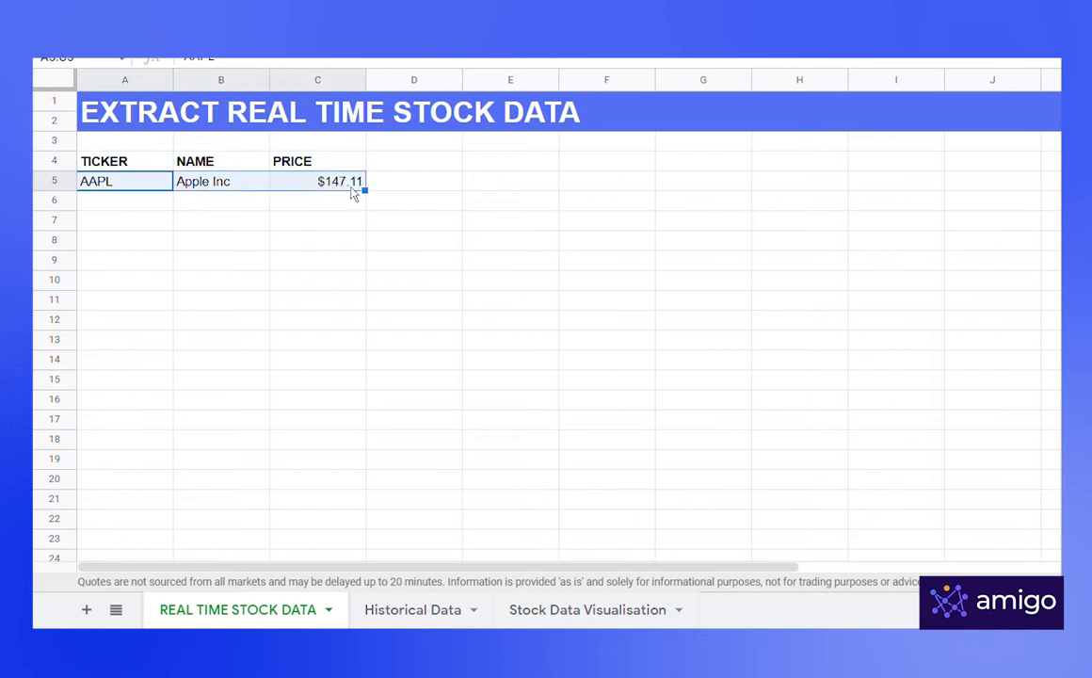
- Copy the AAPL row down for AMZN, TSLA and FB, then select the old Historical Data price table
left_click(344, 188)
left_click_drag(146, 188, 365, 249)
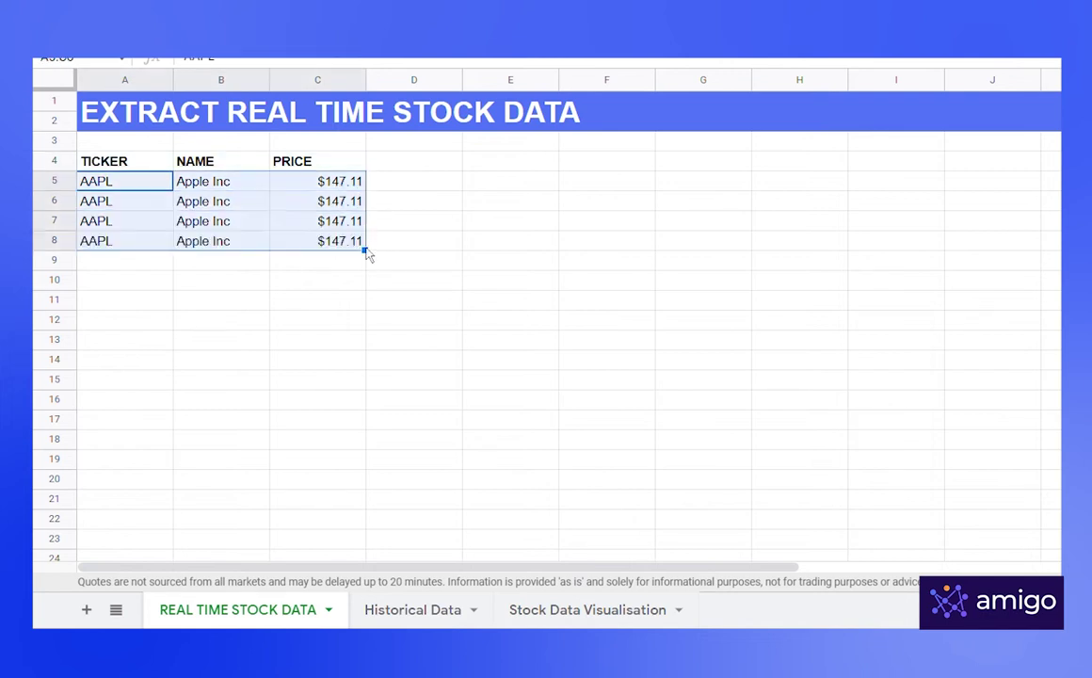
left_click(143, 209)
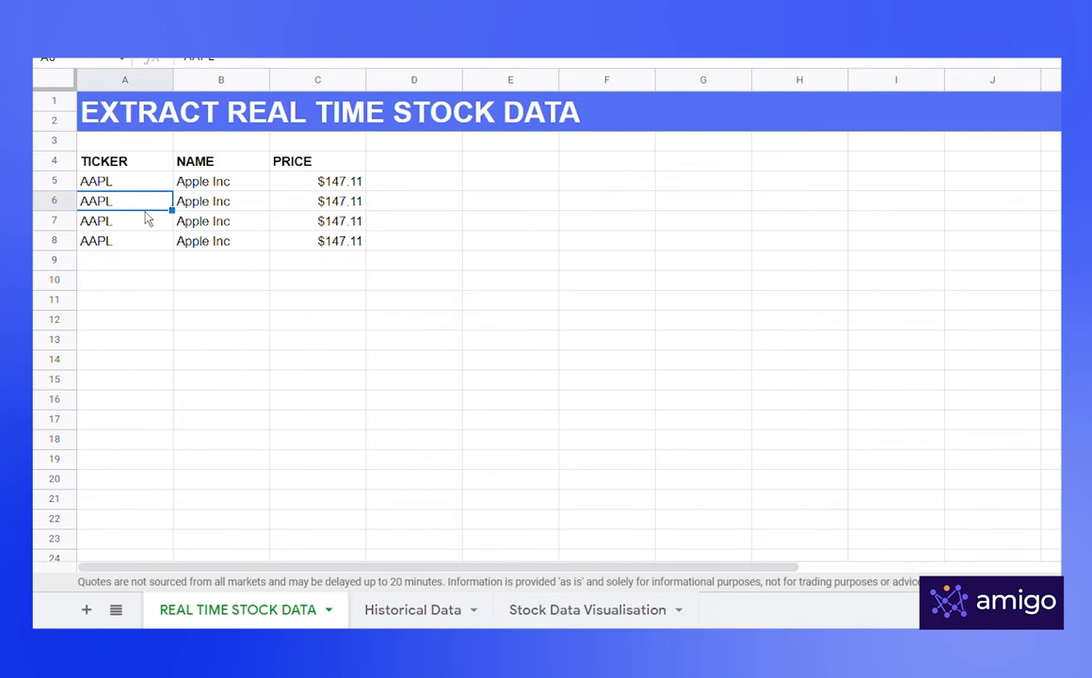
type("AMZN")
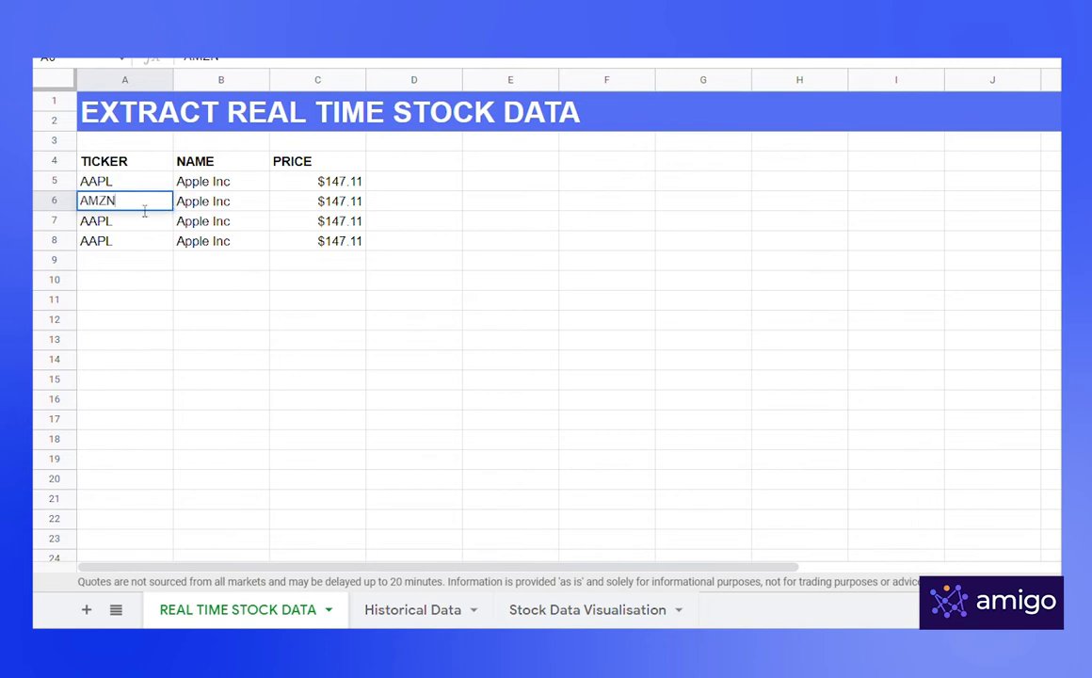
key("Return")
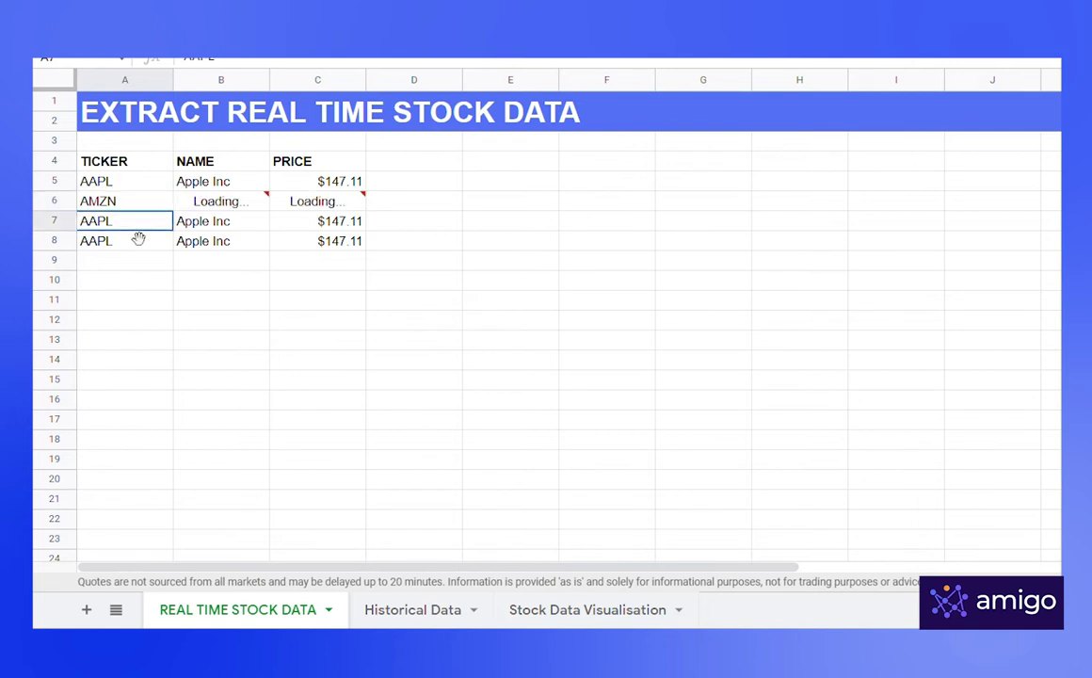
type("TSLA")
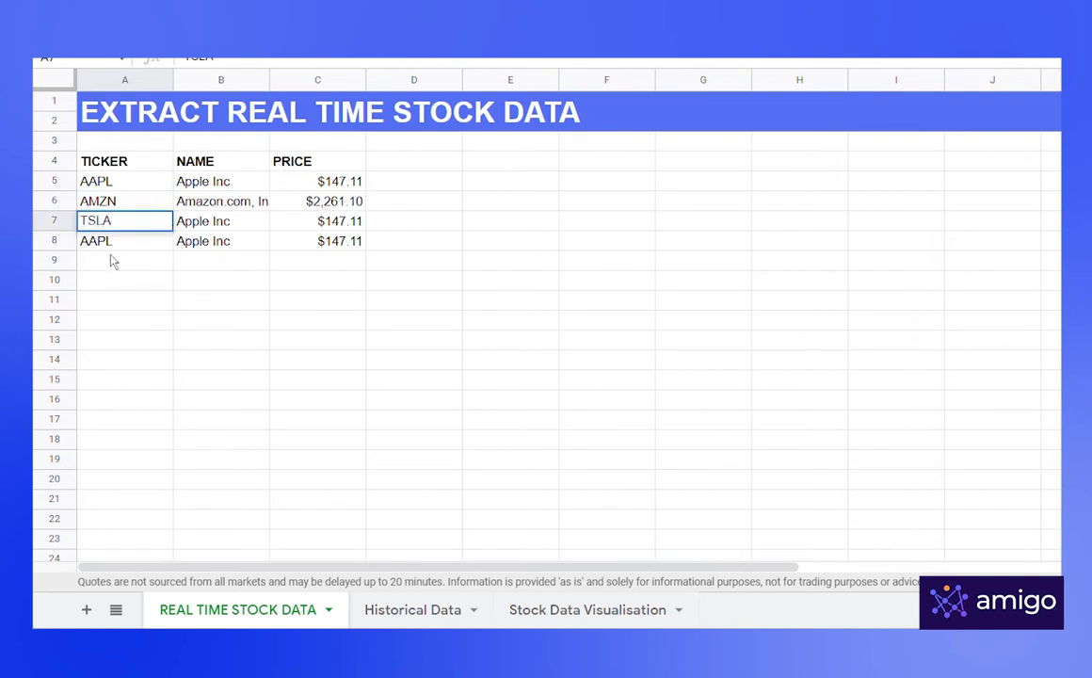
key("Return")
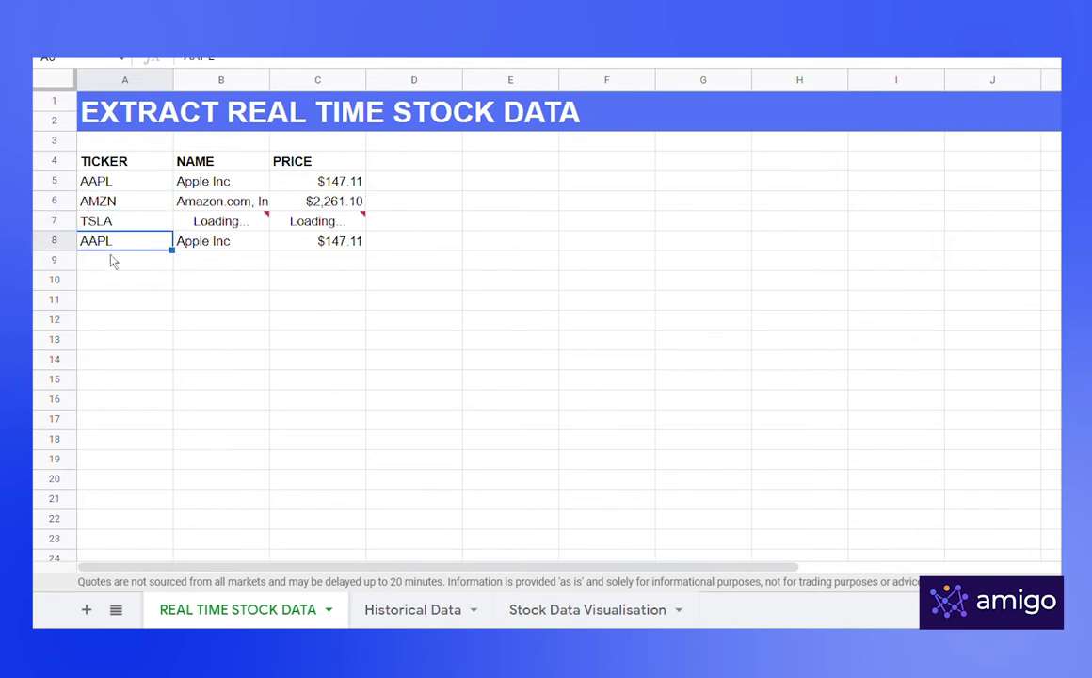
type("FB")
key("Return")
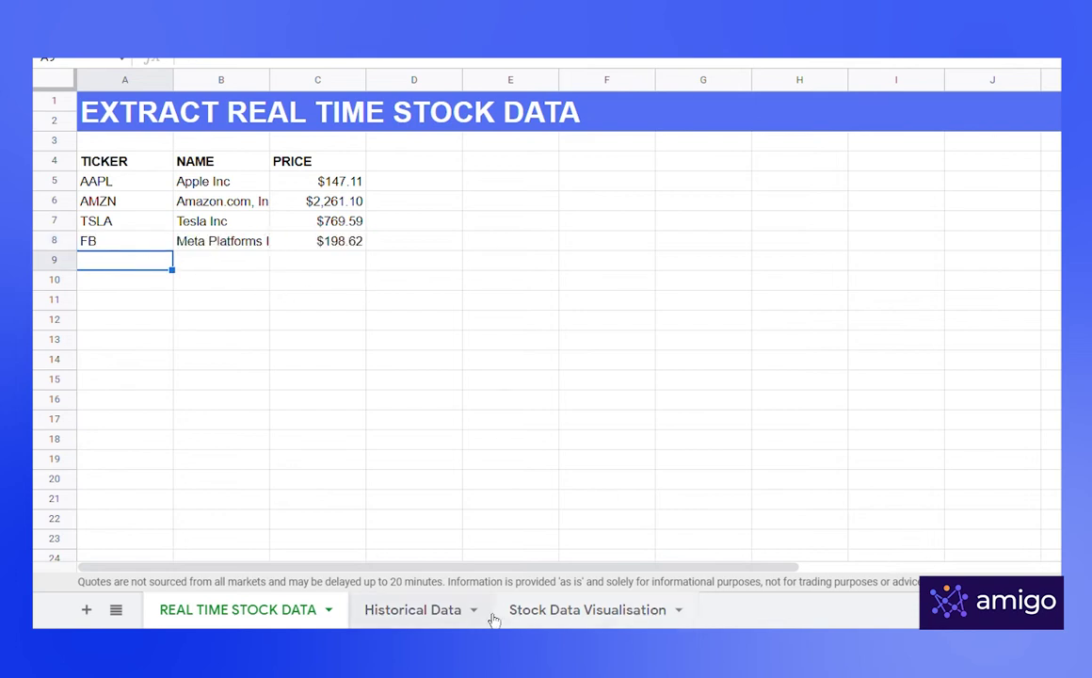
left_click(414, 610)
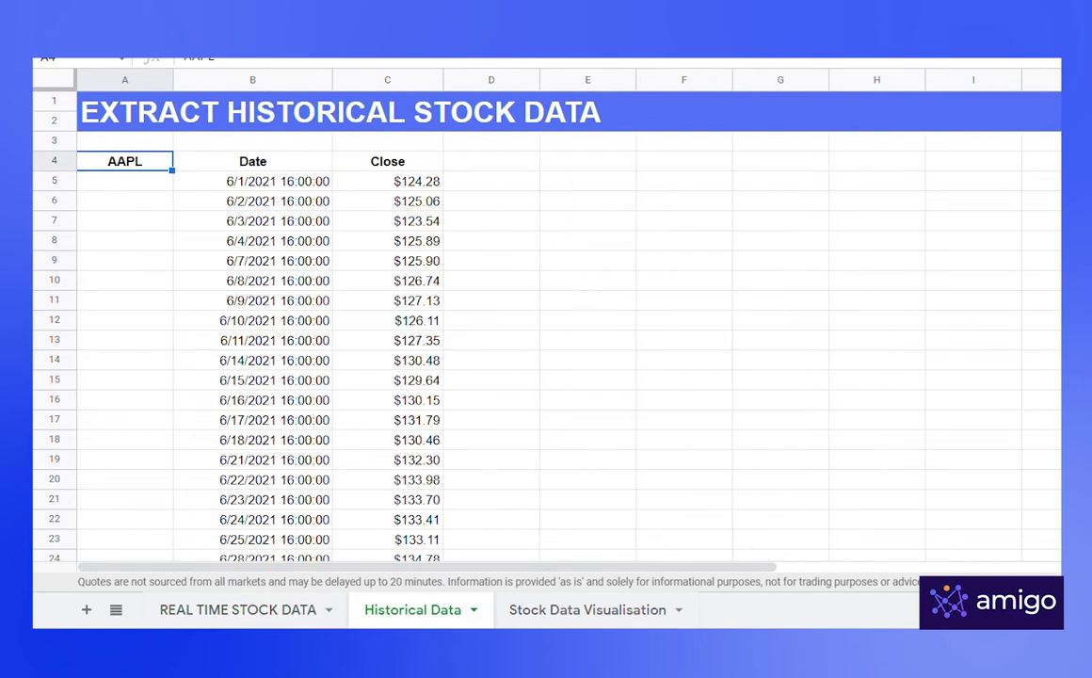
left_click_drag(204, 160, 428, 563)
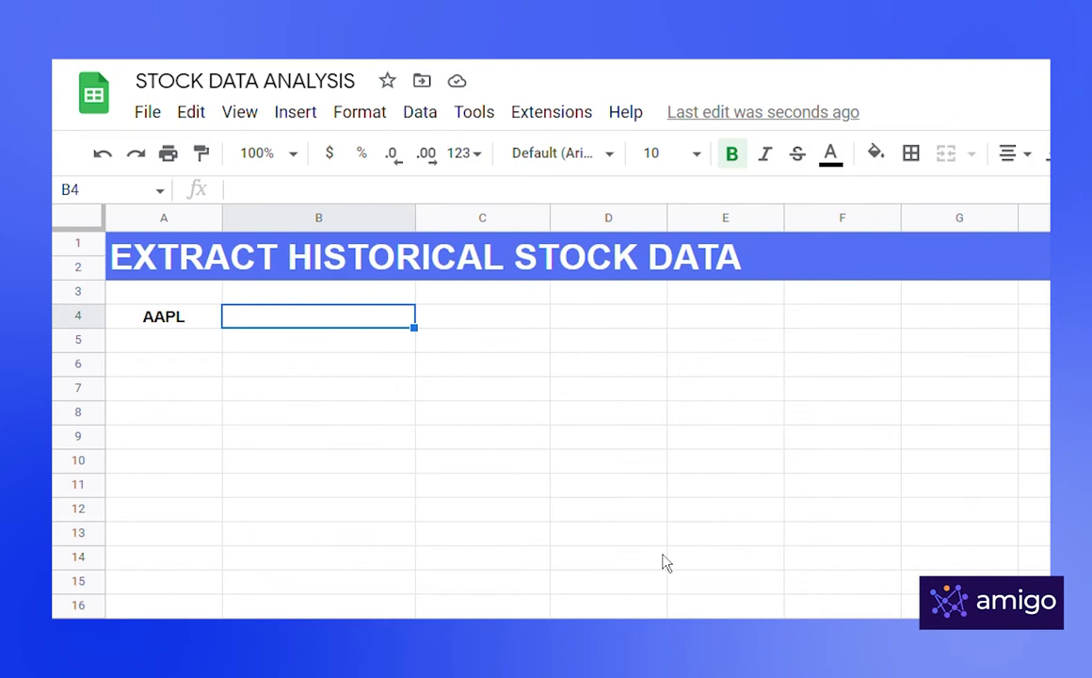
- Enter =GOOGLEFINANCE(A4,"price",DATE(2021,1,1),DATE(2021,12,1)) in B4 for AAPL's 2021 daily closes
type("=GOOG")
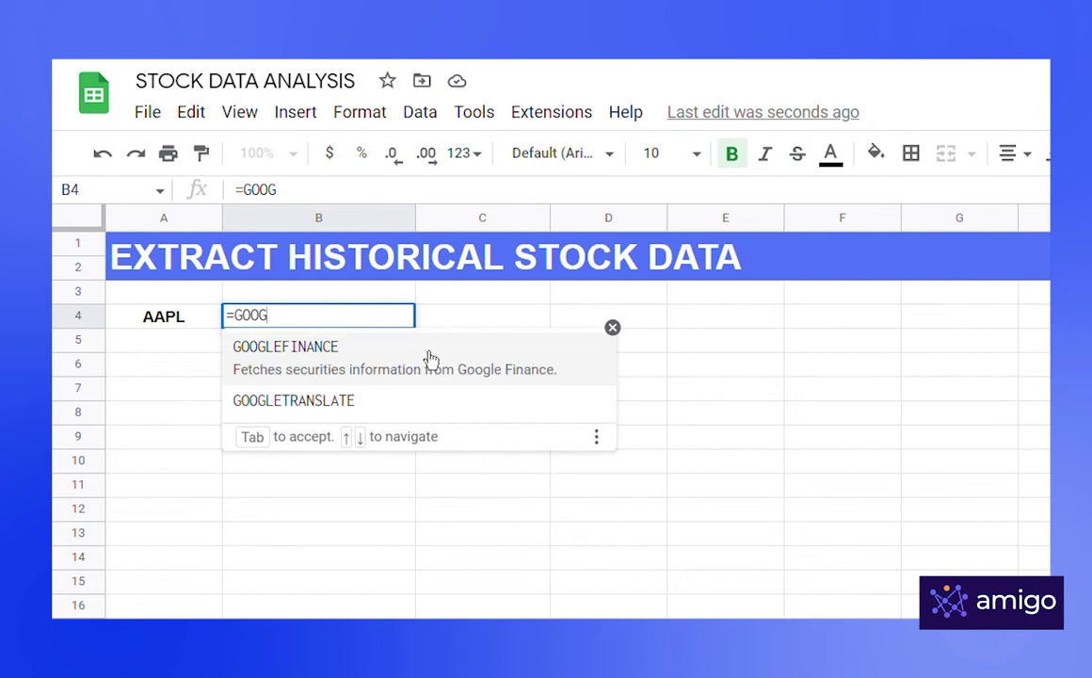
left_click(417, 373)
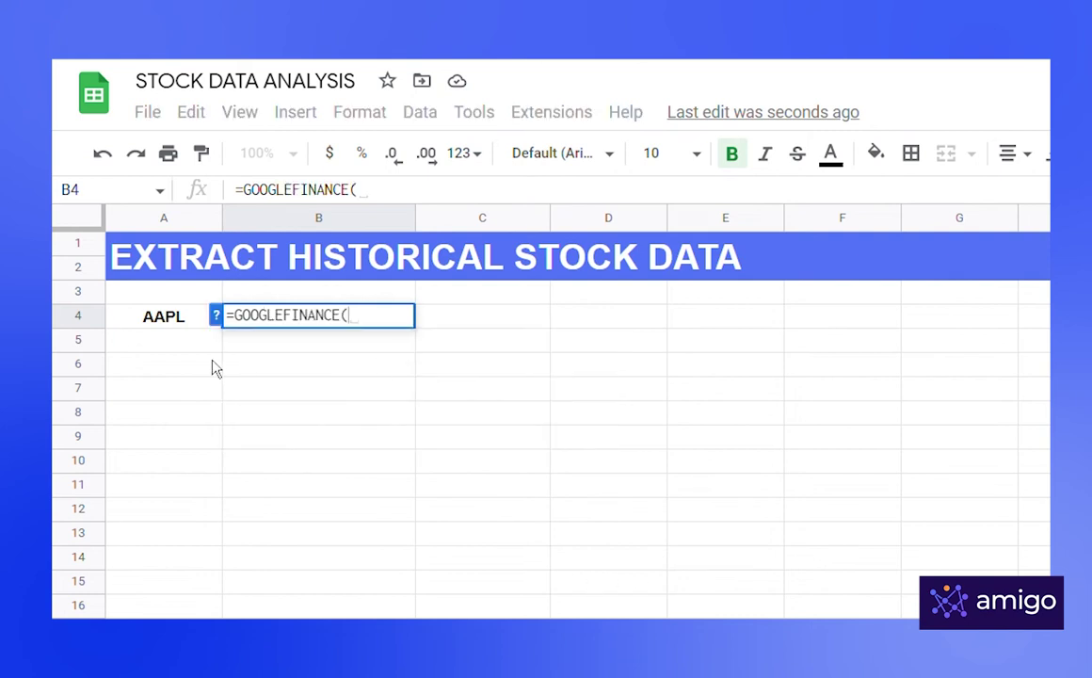
left_click(188, 318)
type(",")
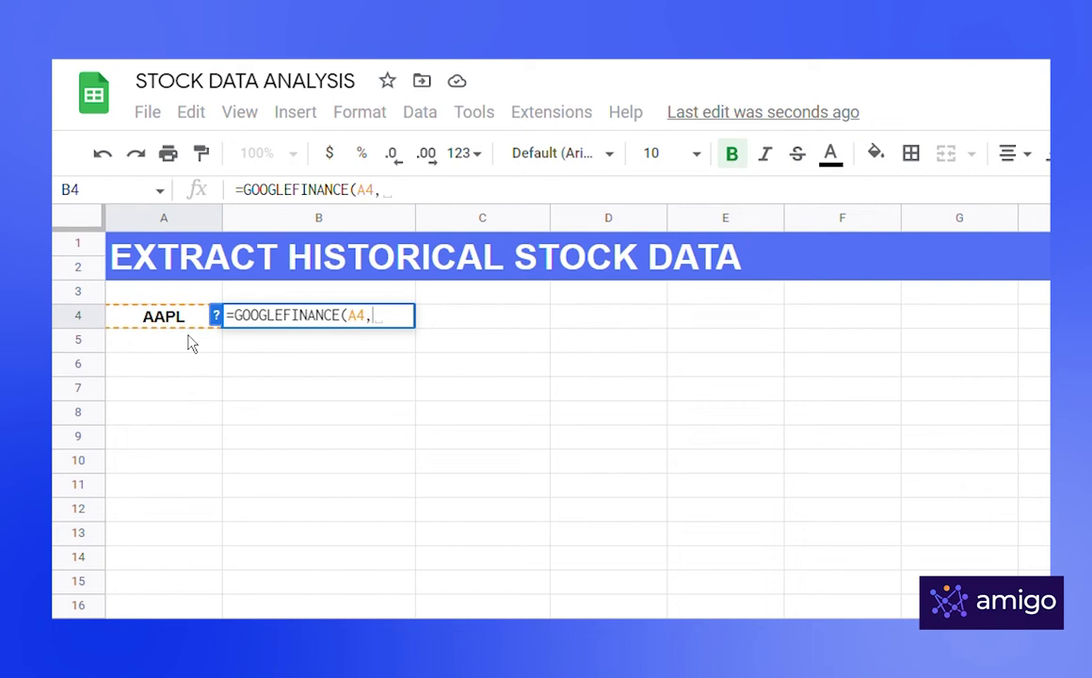
type("\"price")
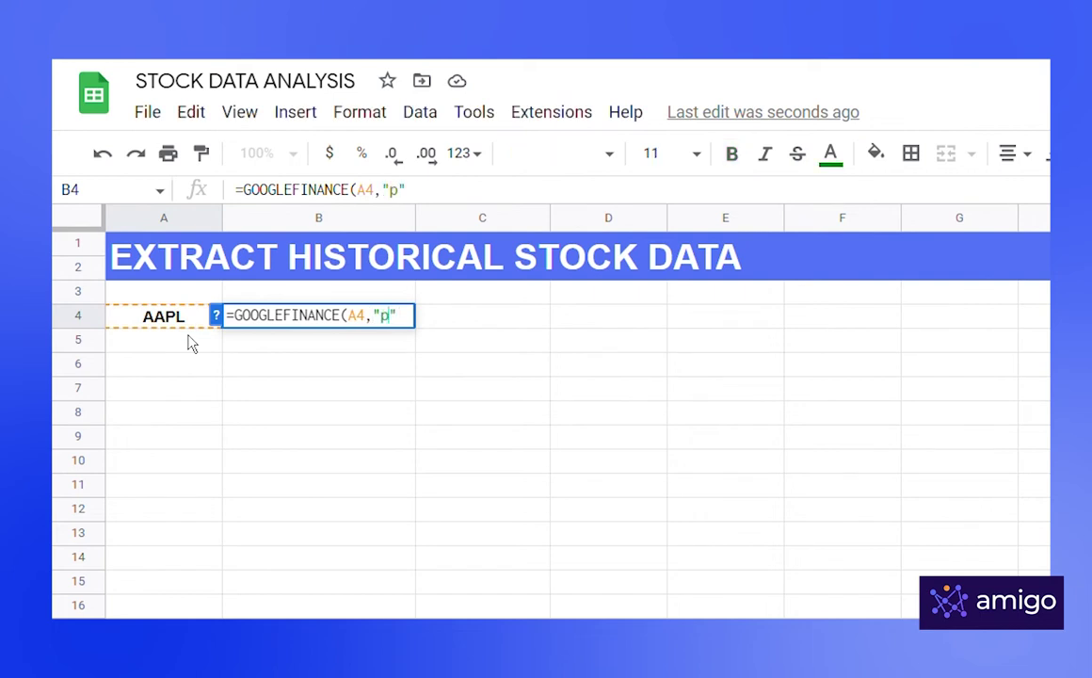
type("\", ")
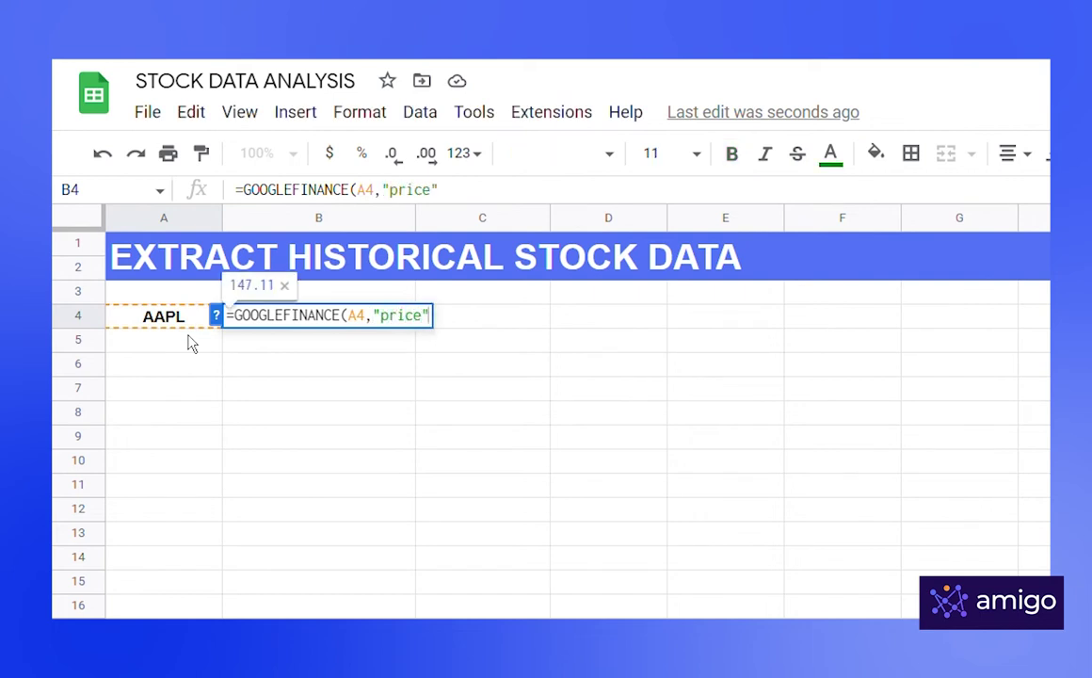
type("DA")
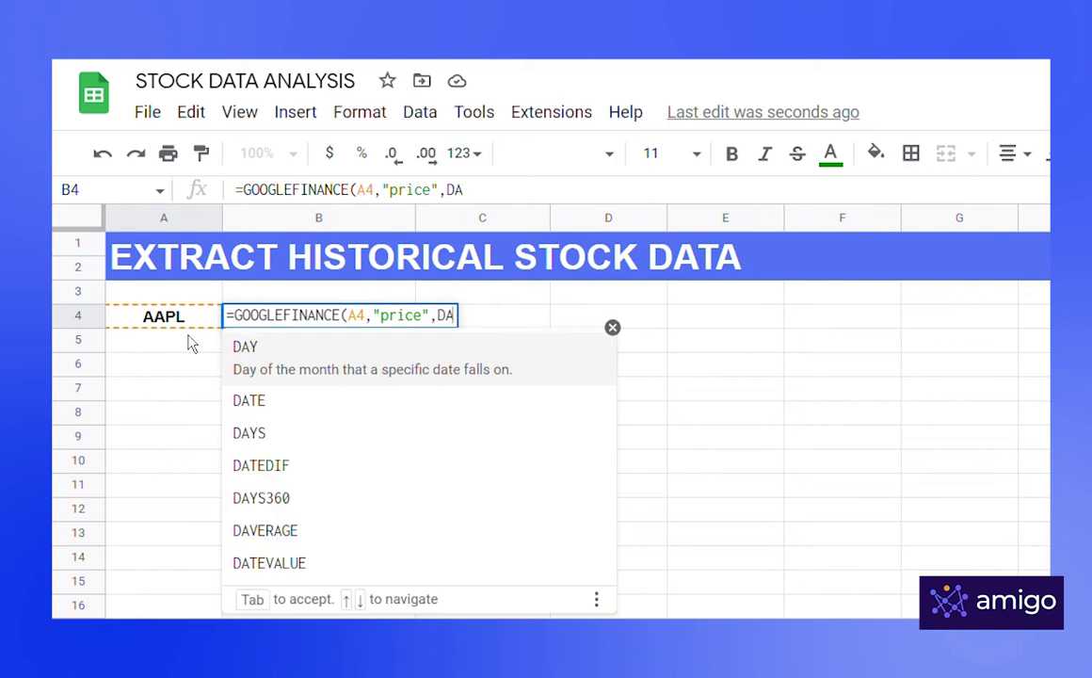
type("TE(")
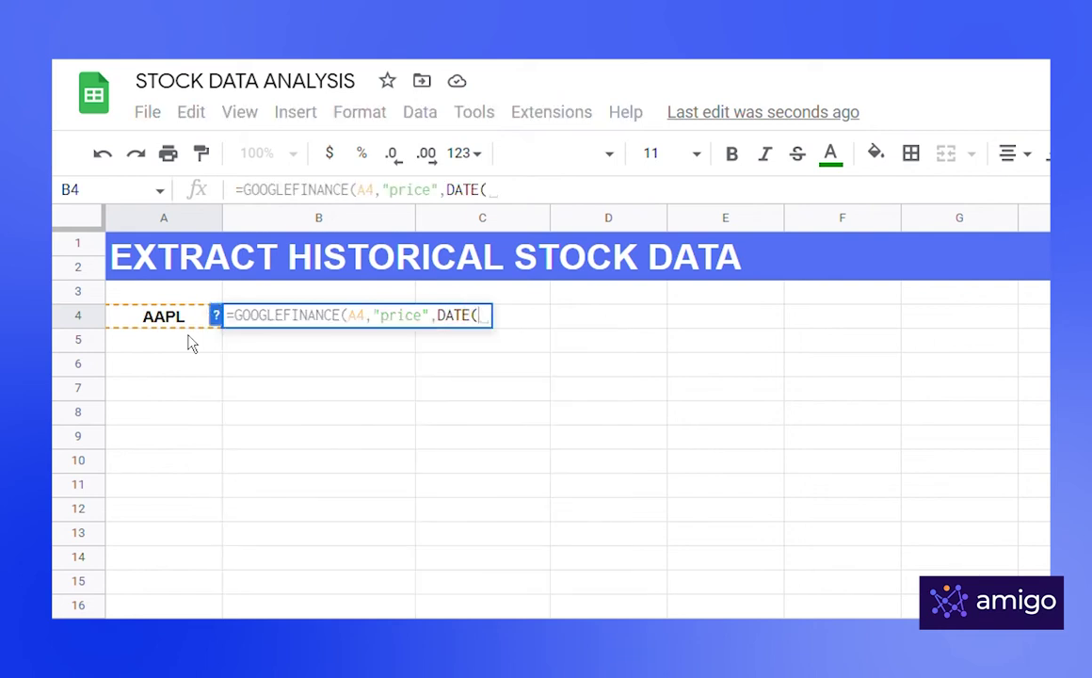
type(")2021")
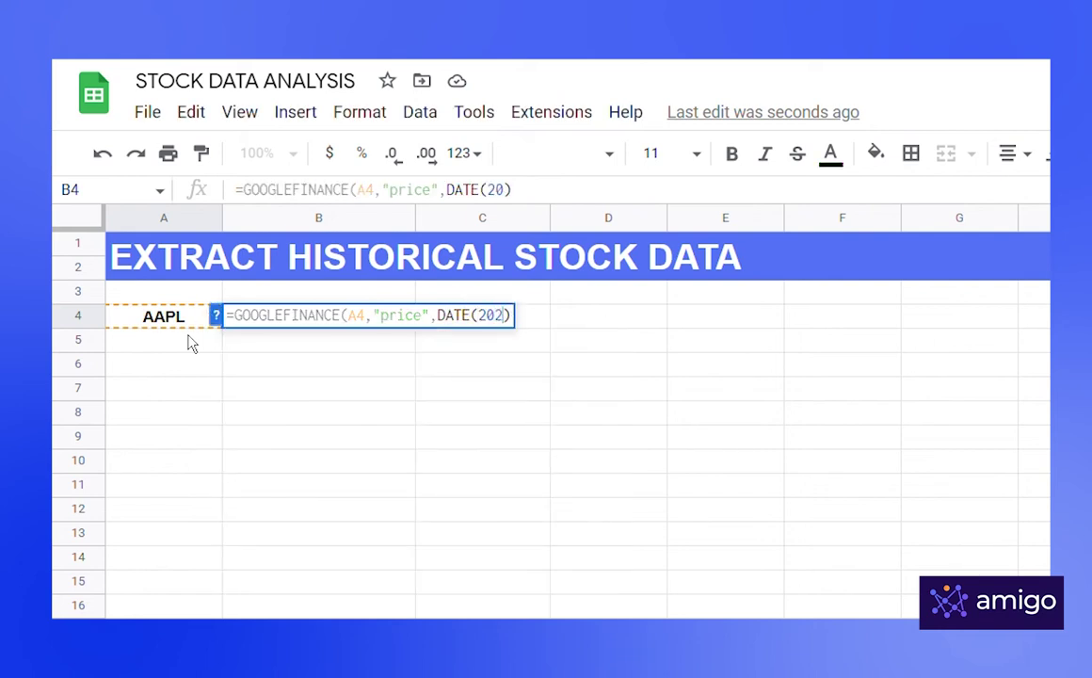
type(",1,1")
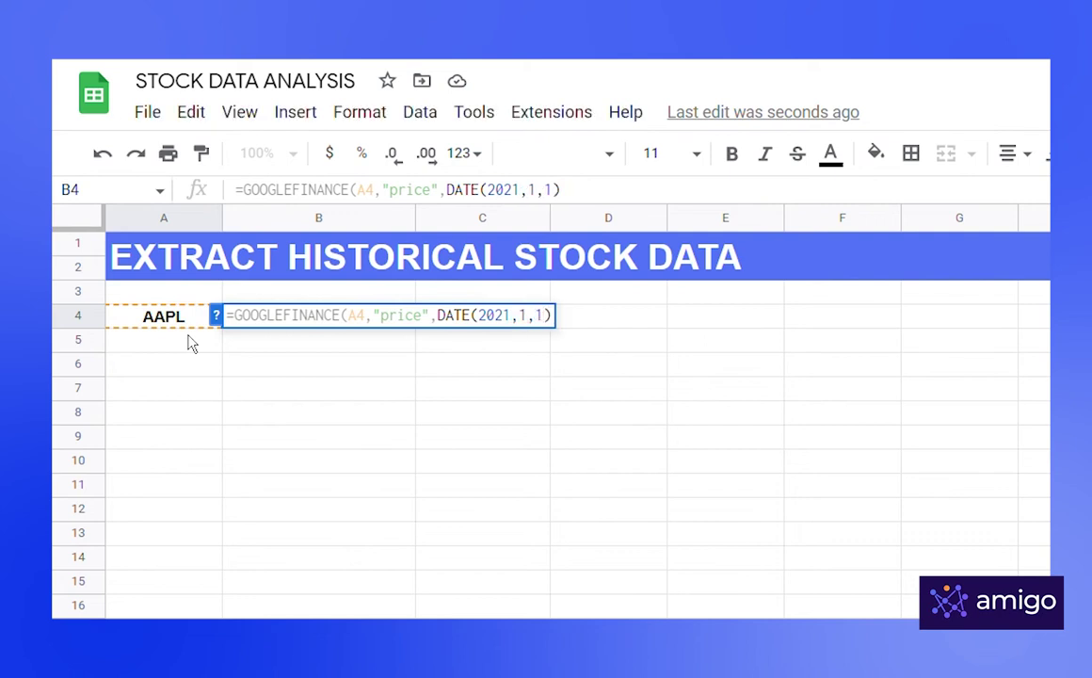
type(",")
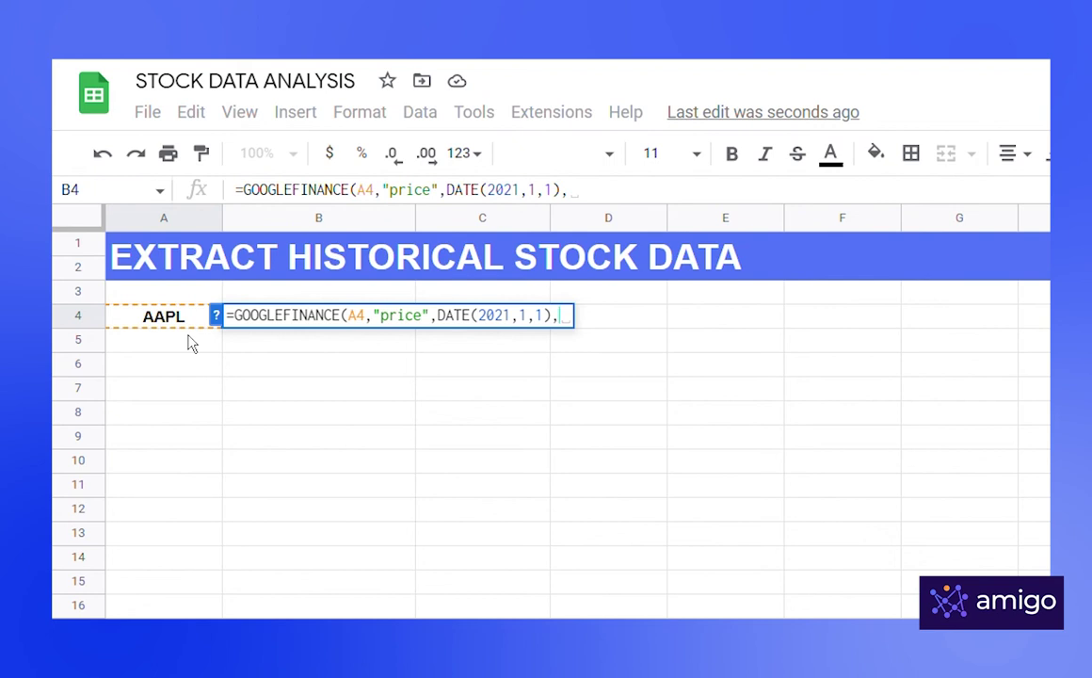
type("DATE")
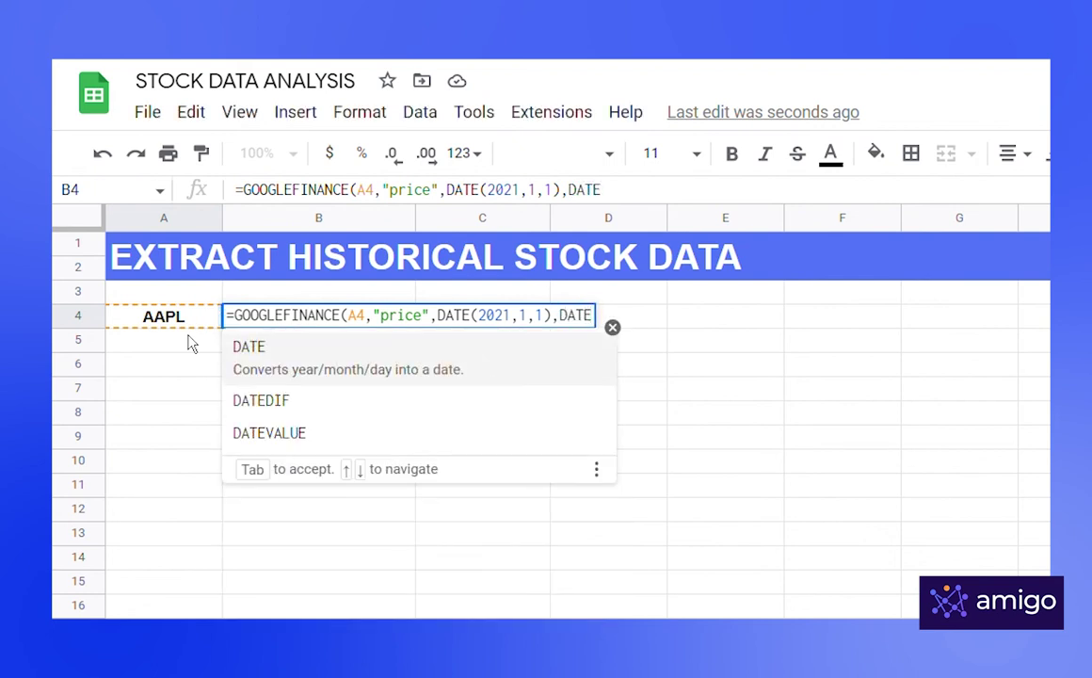
type("(")
type("2021,12")
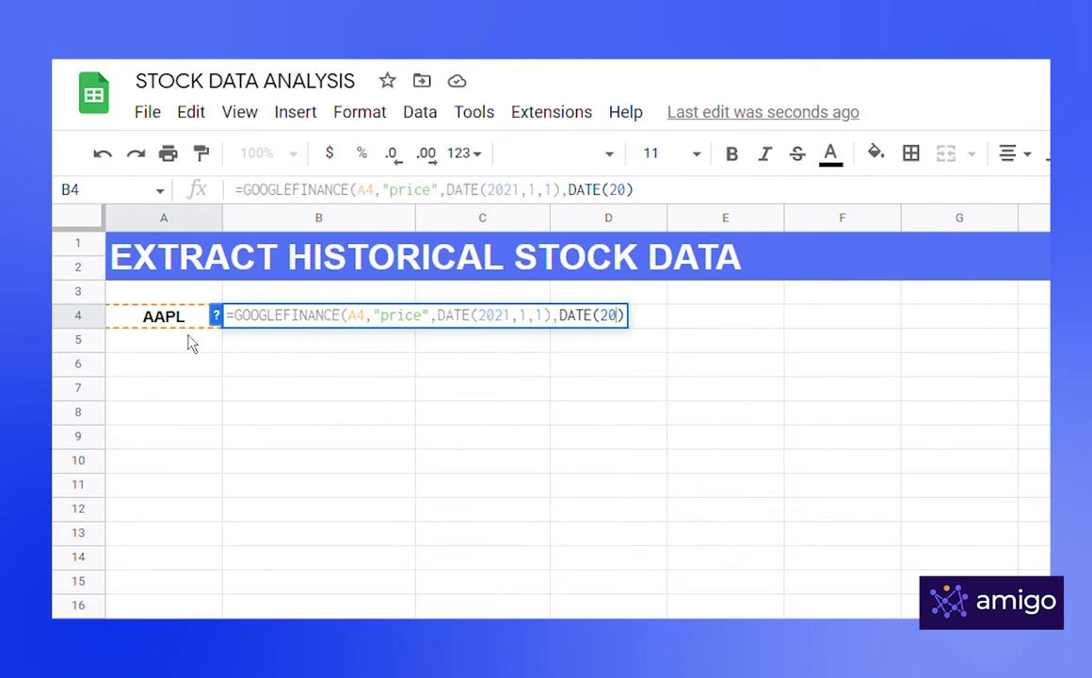
type(",1")
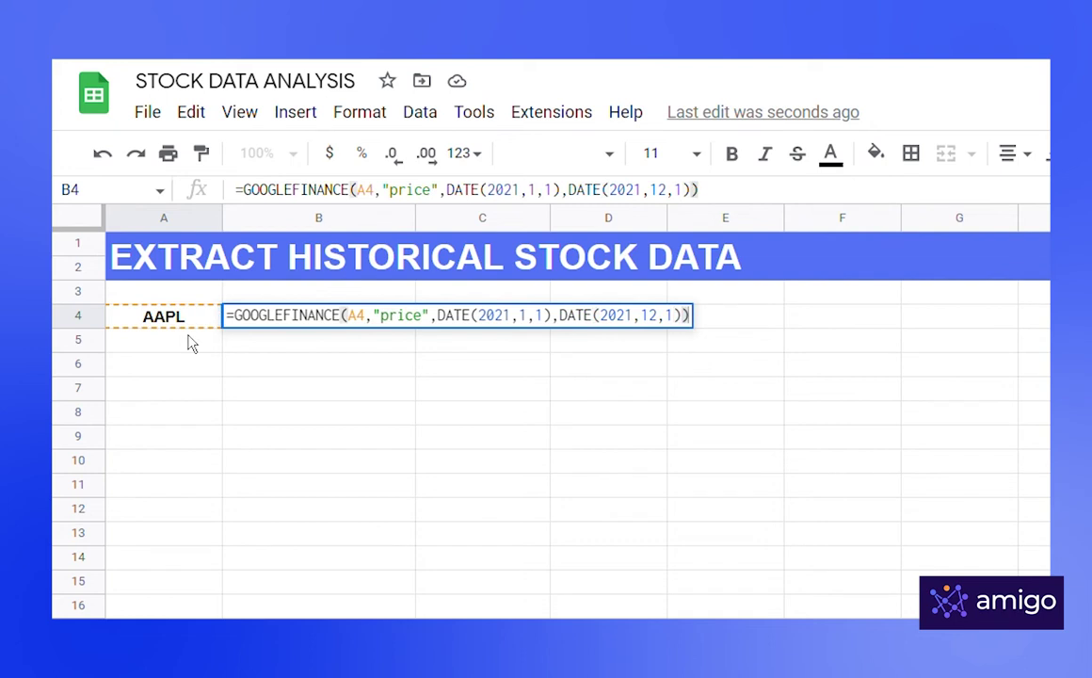
key("Return")
left_click_drag(306, 325, 480, 650)
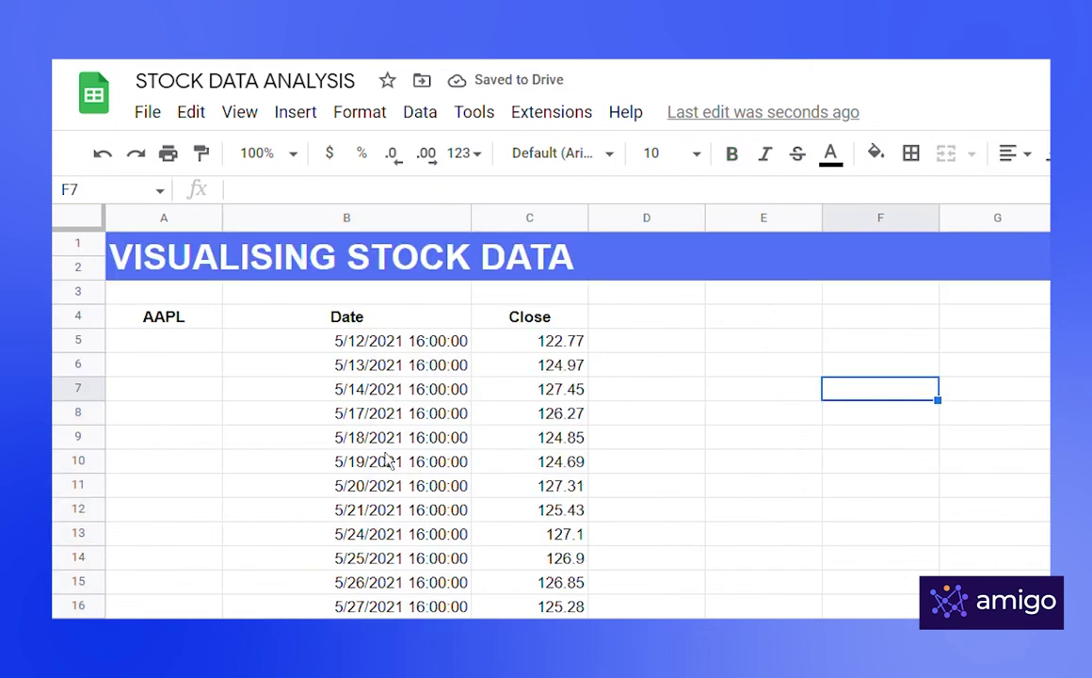
- Inspect the returned AAPL Date and Close rows starting 5/12/2021, highlighting the Close column
left_click_drag(312, 318, 542, 471)
scroll(692, 452, "up", 1)
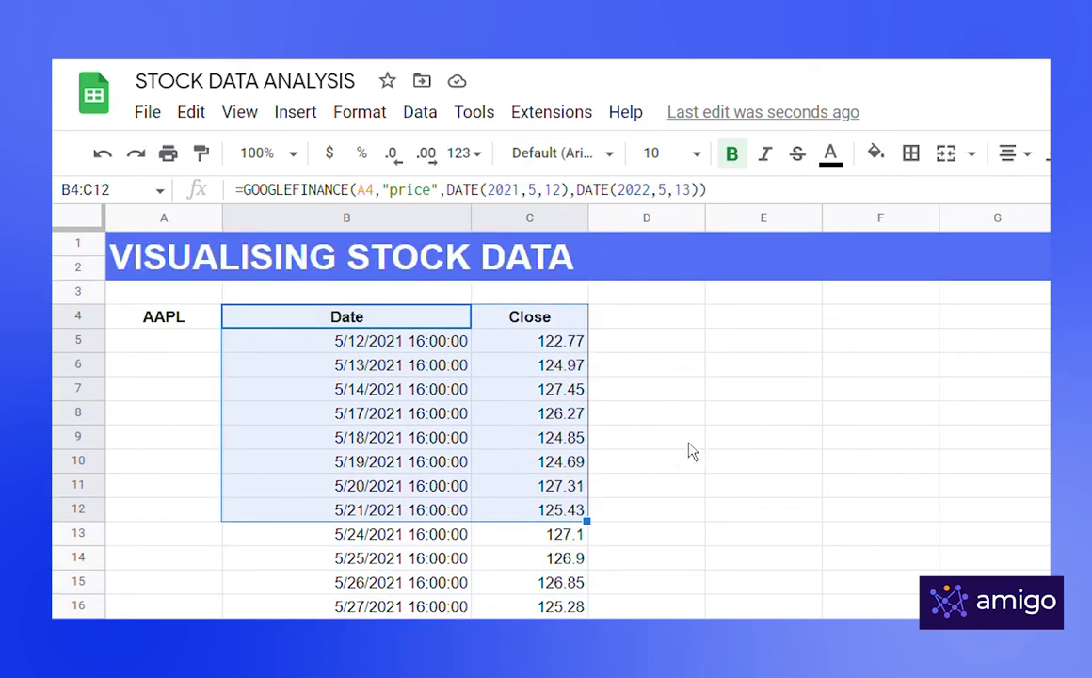
left_click(694, 363)
left_click(305, 321)
left_click_drag(311, 330, 561, 527)
left_click(565, 513)
left_click(634, 513)
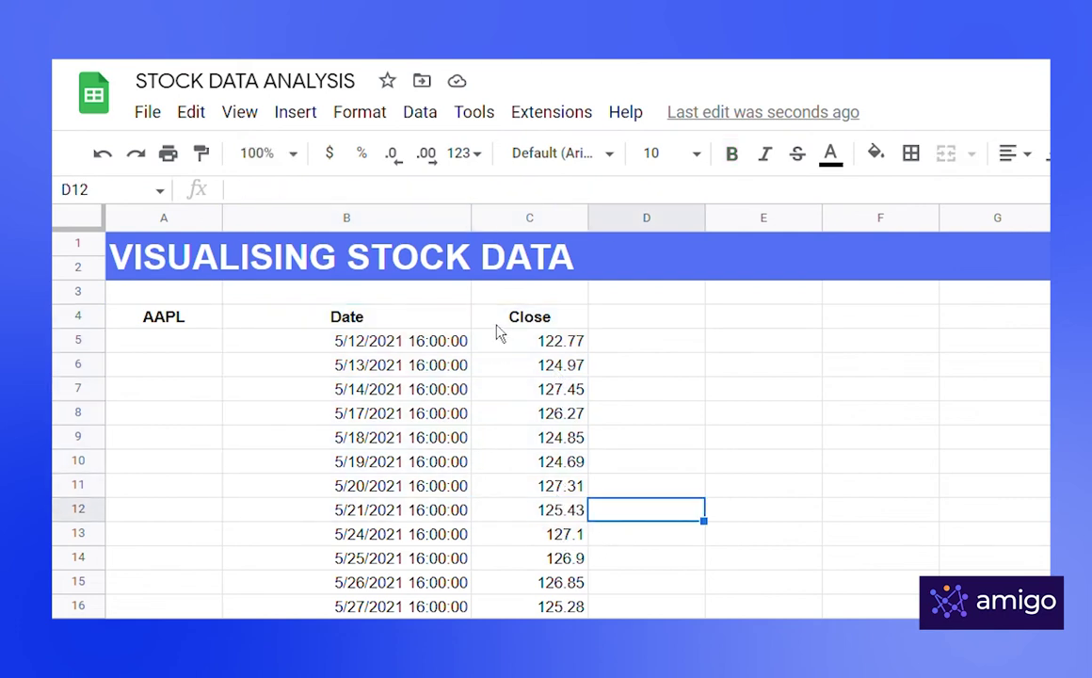
left_click_drag(513, 320, 556, 670)
left_click(665, 444)
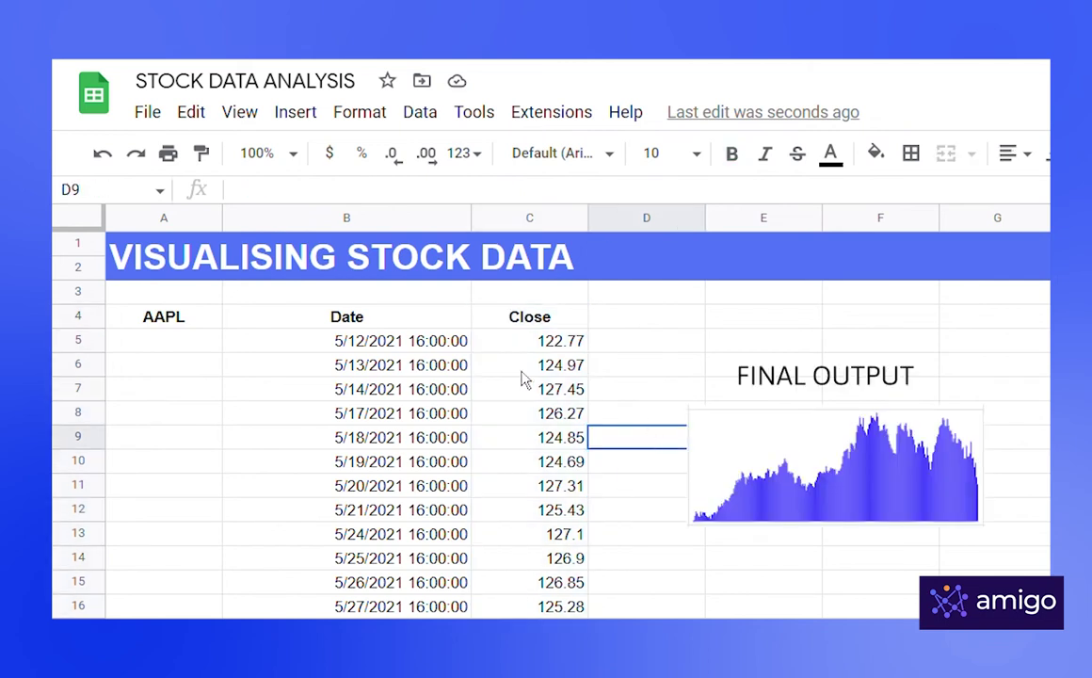
- Wrap B4's GOOGLEFINANCE formula in INDEX(…,,2) so only the AAPL Close column remains
left_click(377, 291)
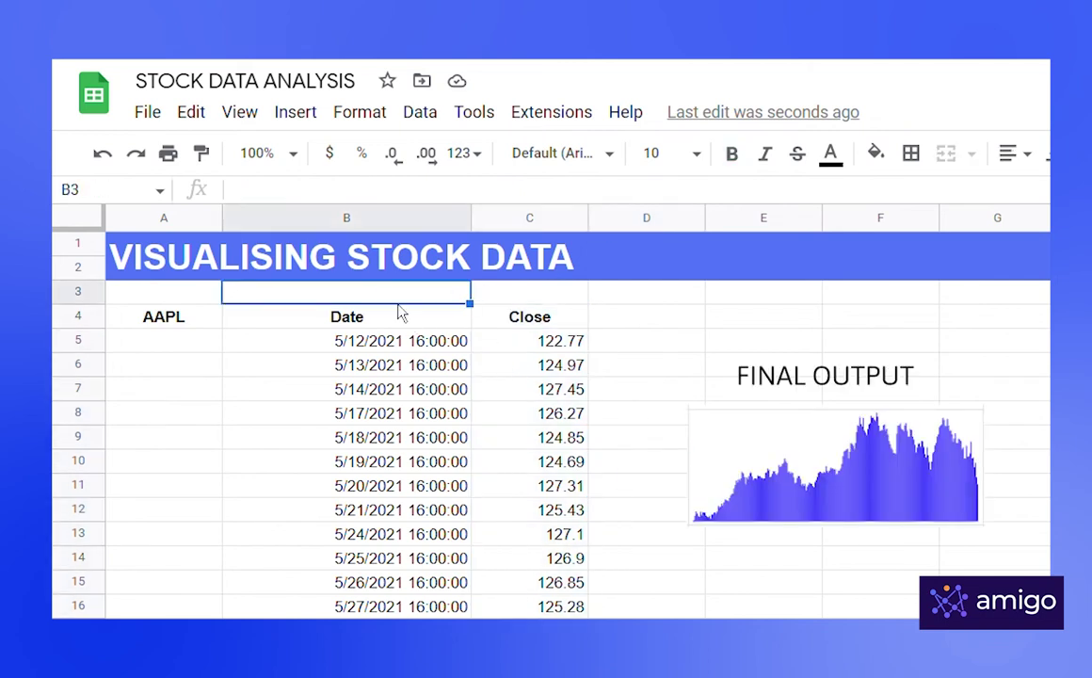
left_click(334, 316)
left_click(243, 193)
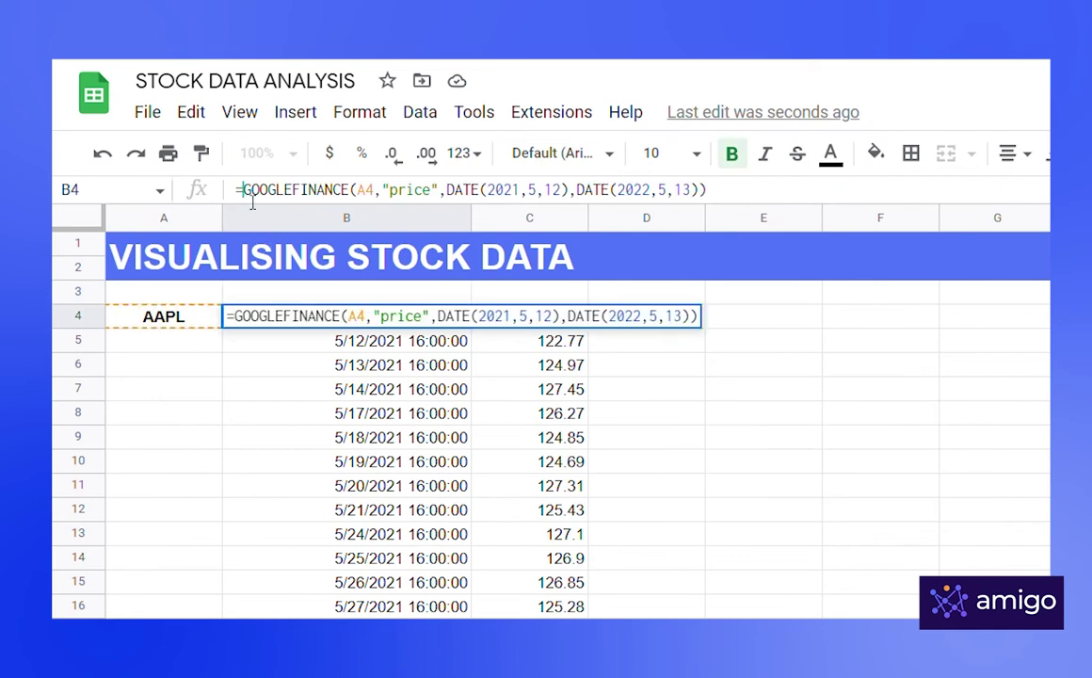
type("INDEX(")
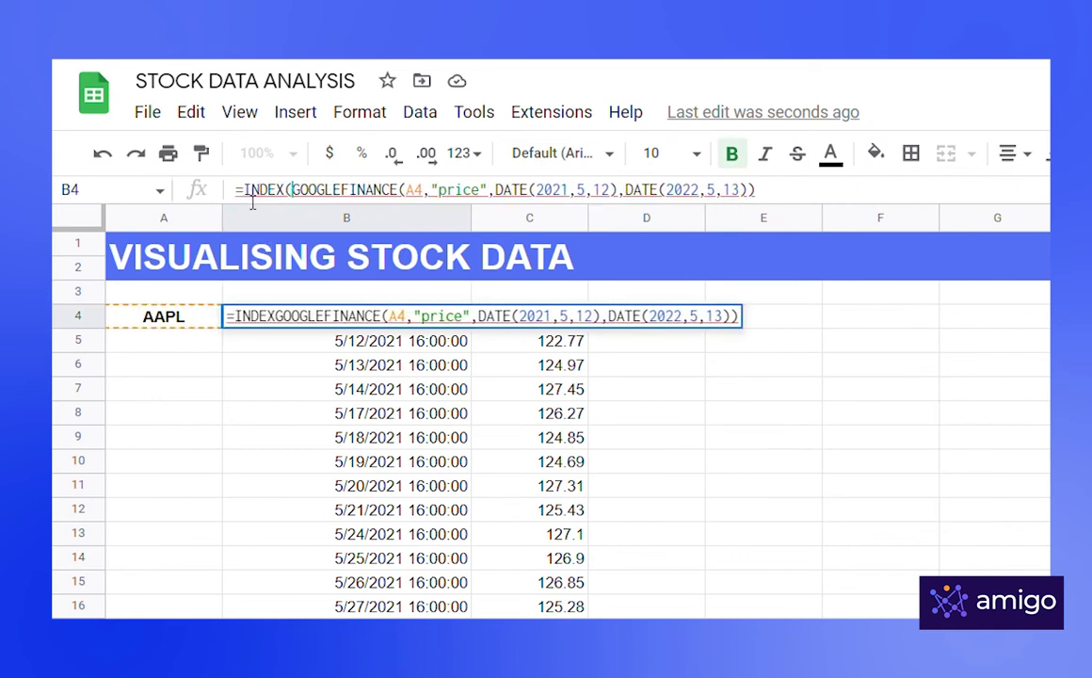
left_click(785, 201)
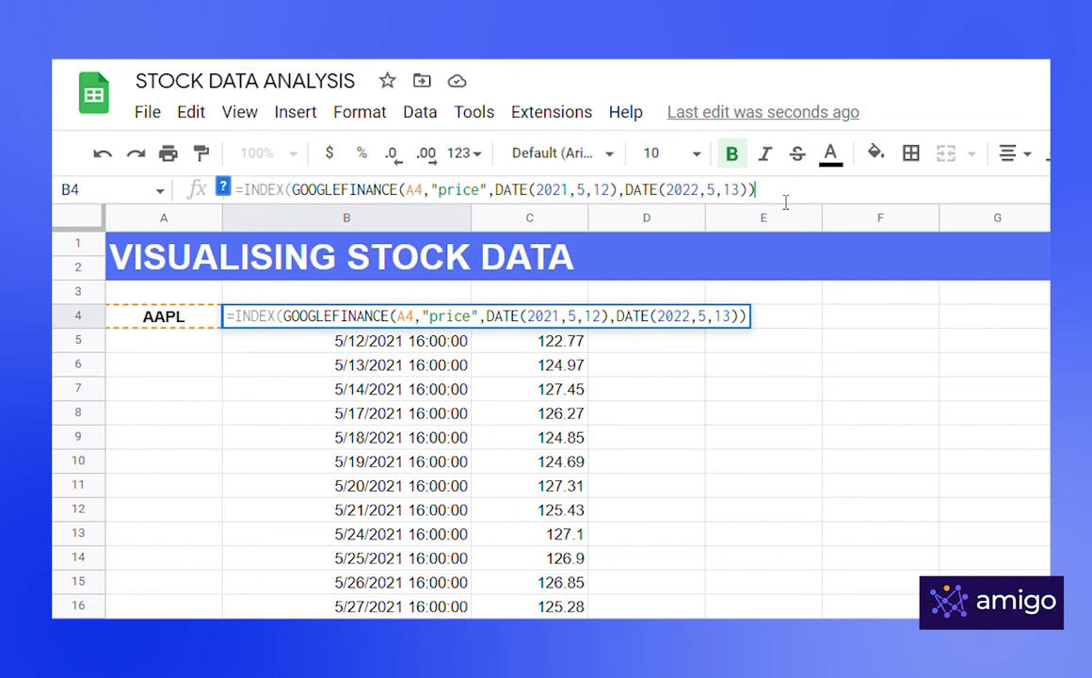
type(",,2)")
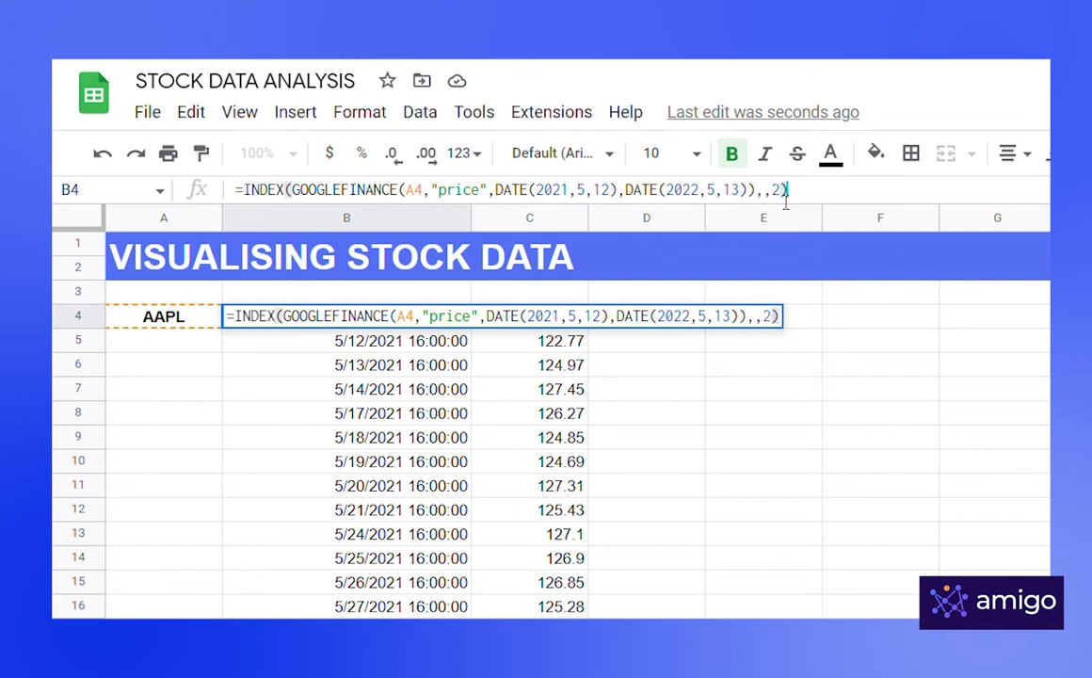
key("Return")
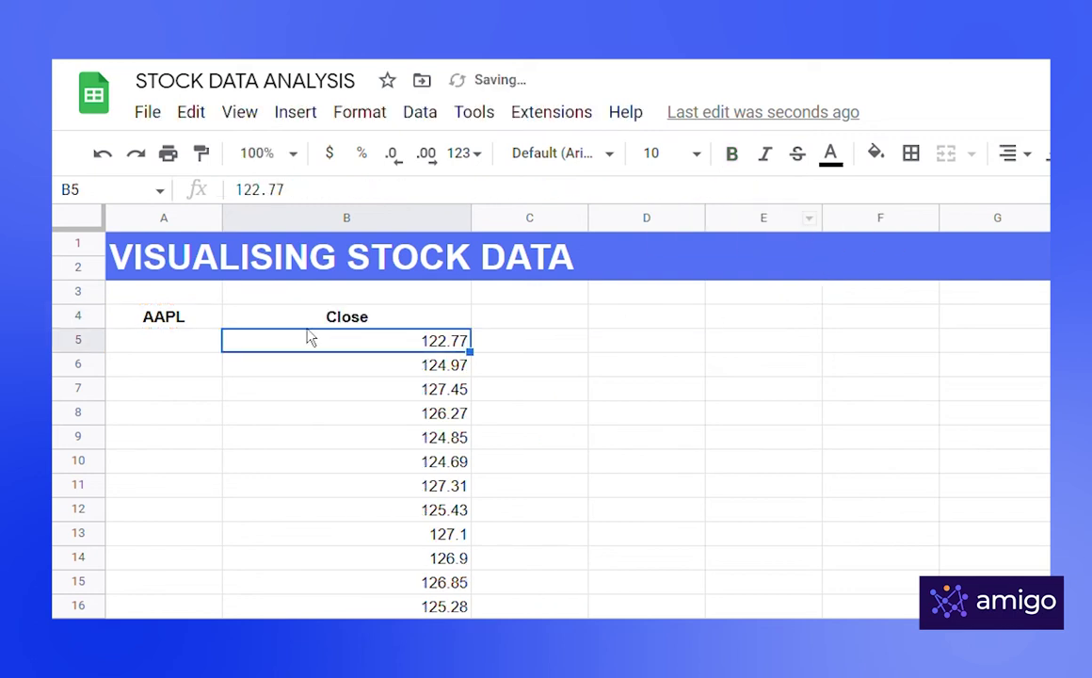
left_click_drag(282, 316, 361, 663)
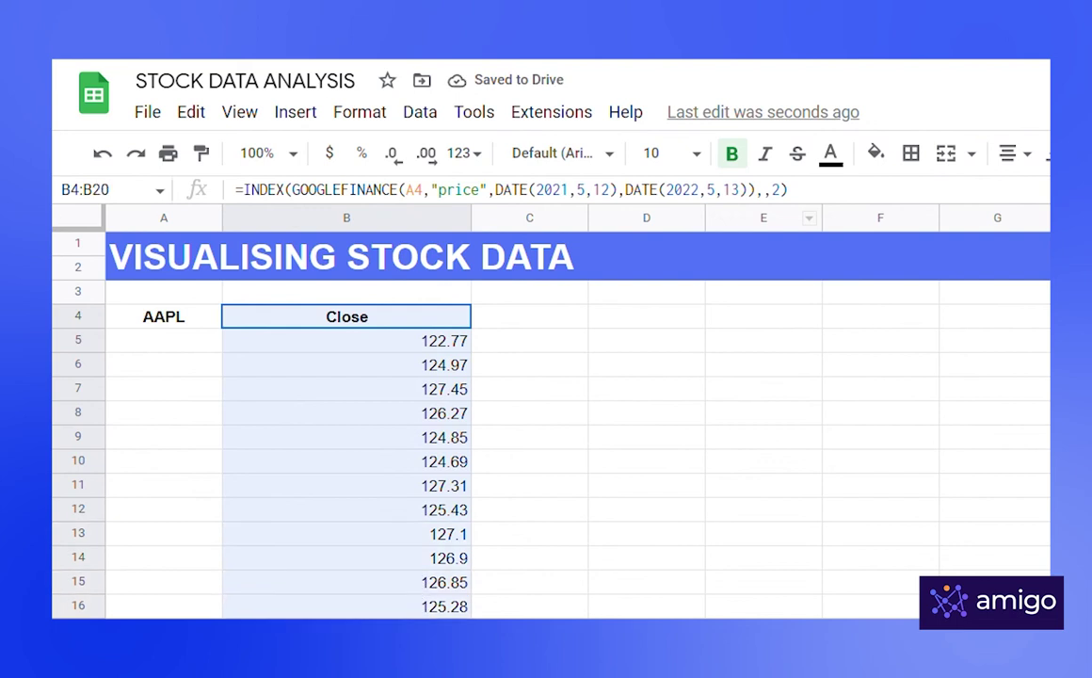
- Wrap B4's INDEX formula in SPARKLINE( to draw AAPL closing prices as a line chart
left_click(258, 191)
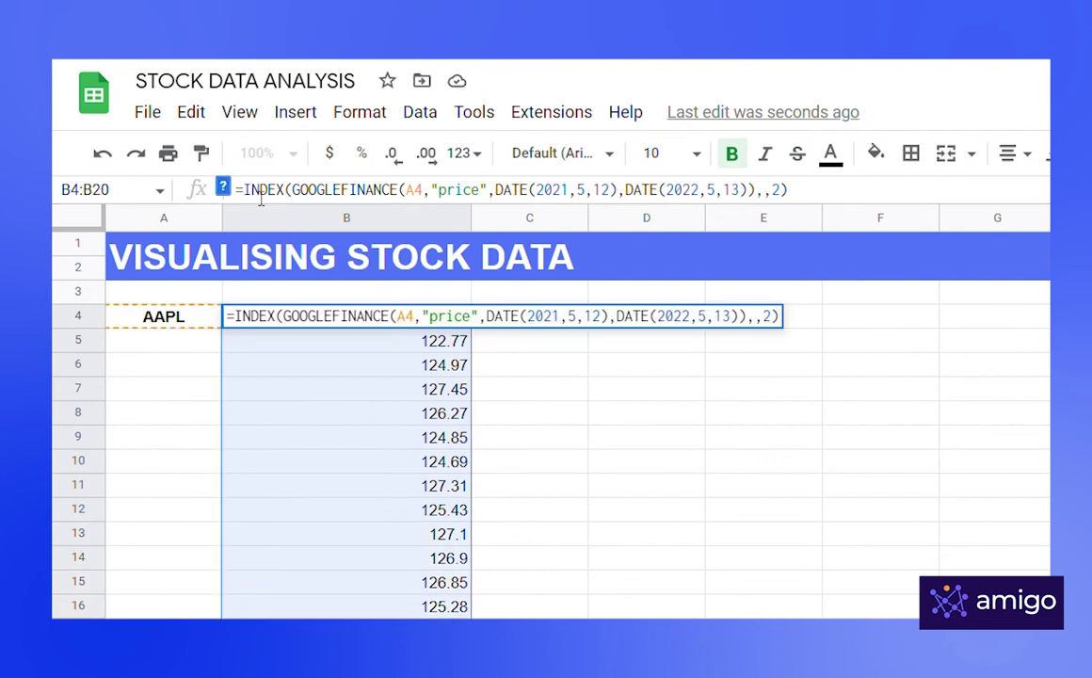
type("SPARKLINE")
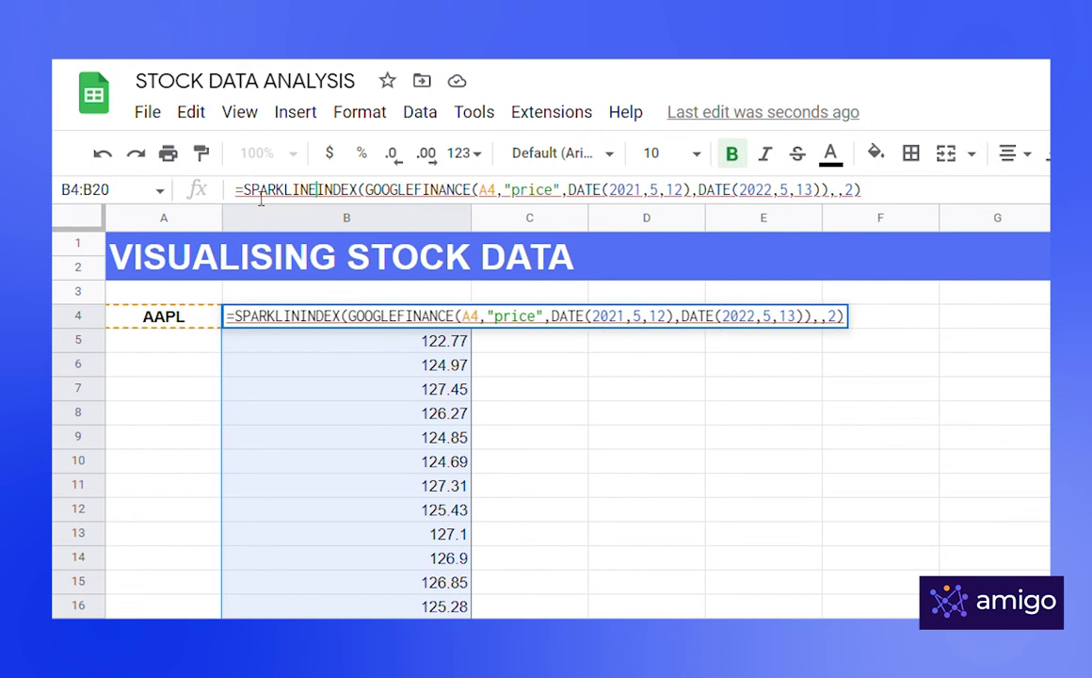
type("(")
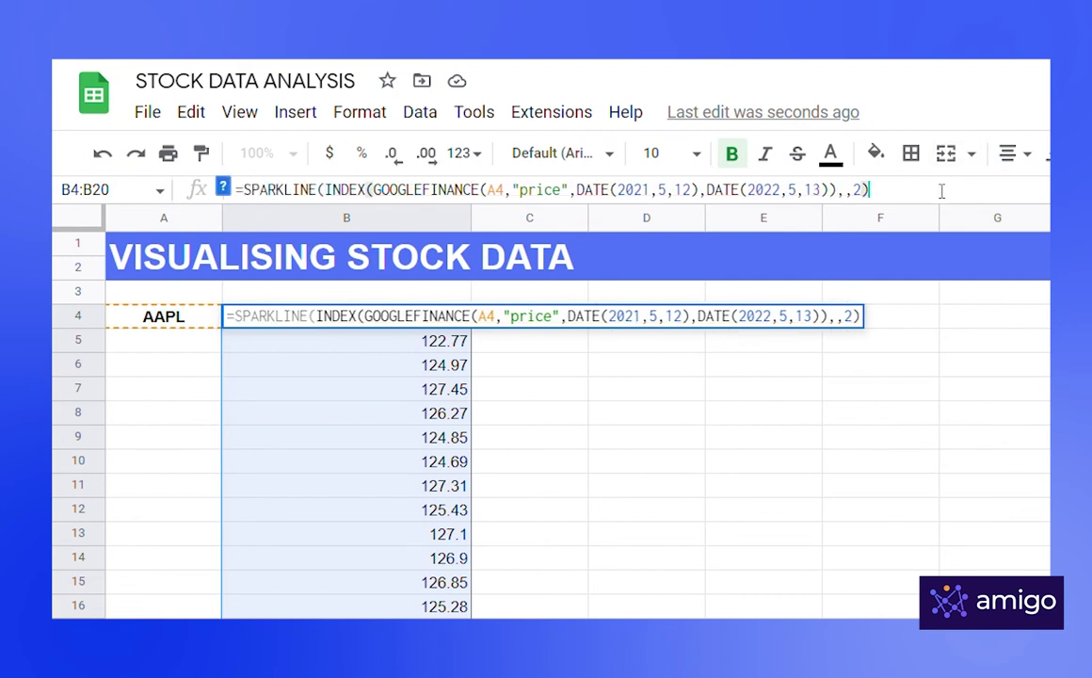
key("Return")
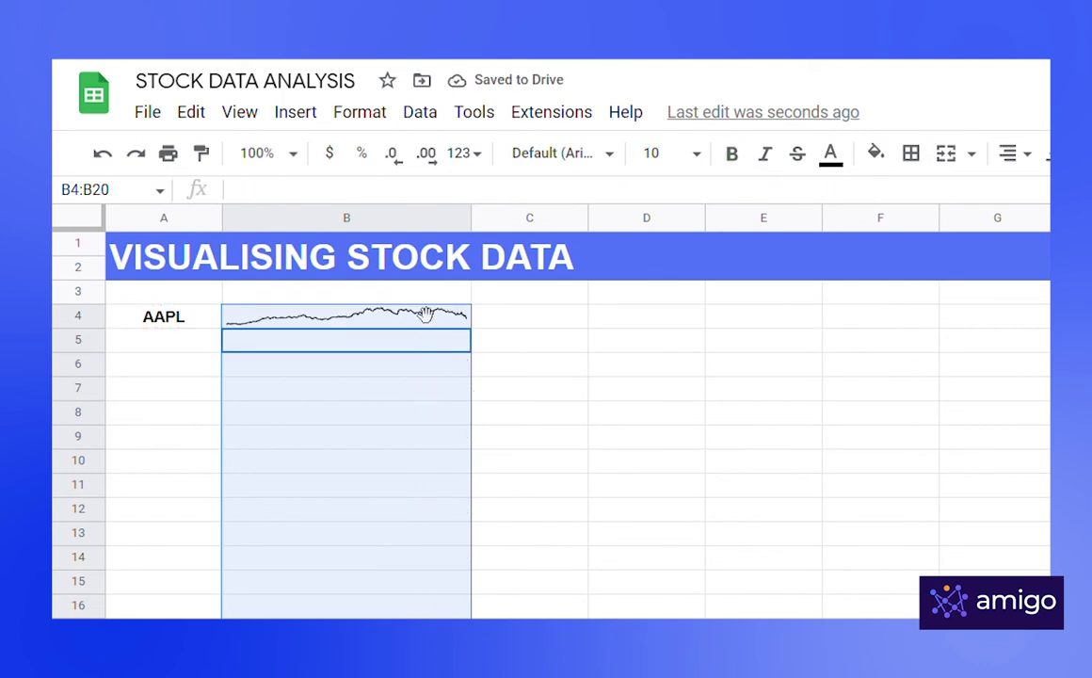
key("shift+Return")
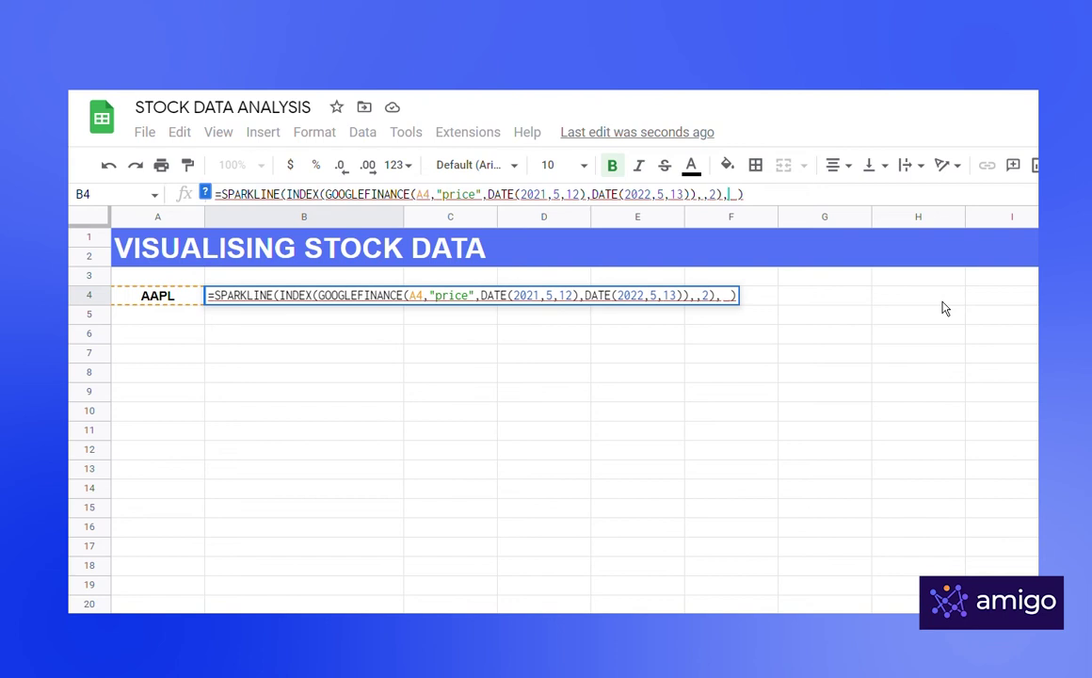
- Add {"charttype","column";"color","blue"} options to B4's SPARKLINE formula
type("{\"")
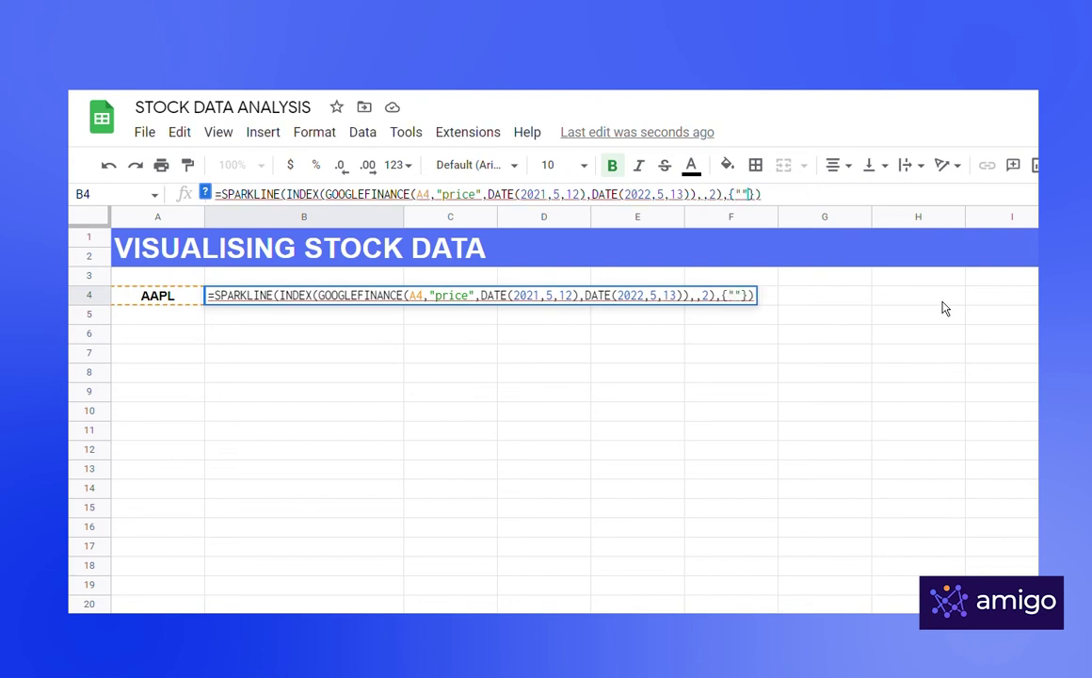
type("charttype")
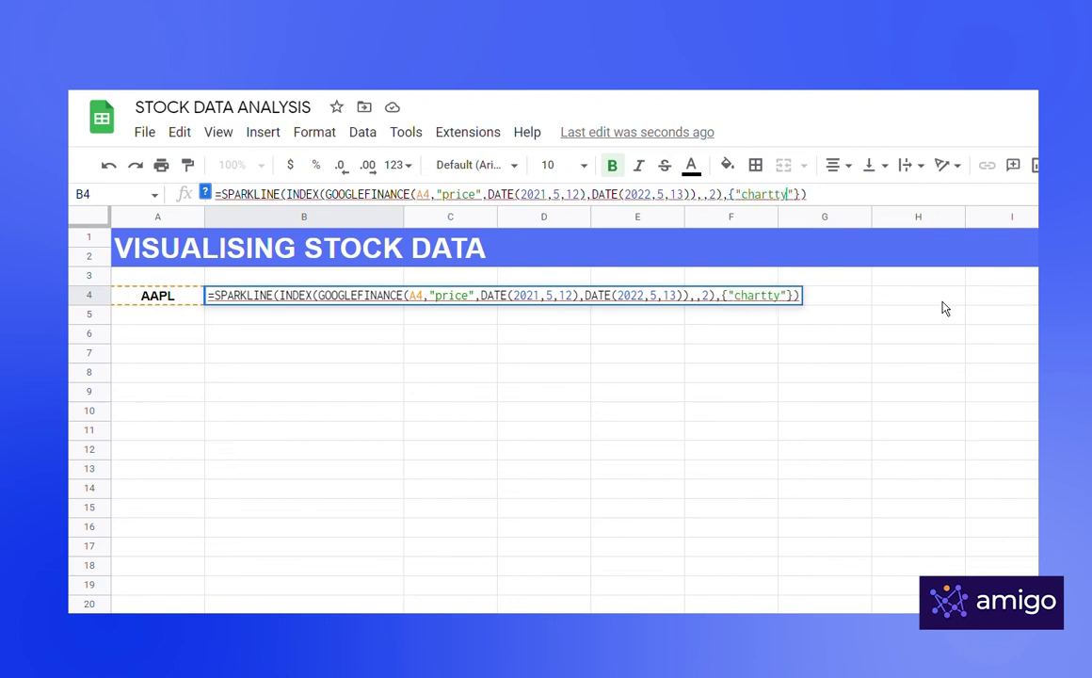
type(",\"")
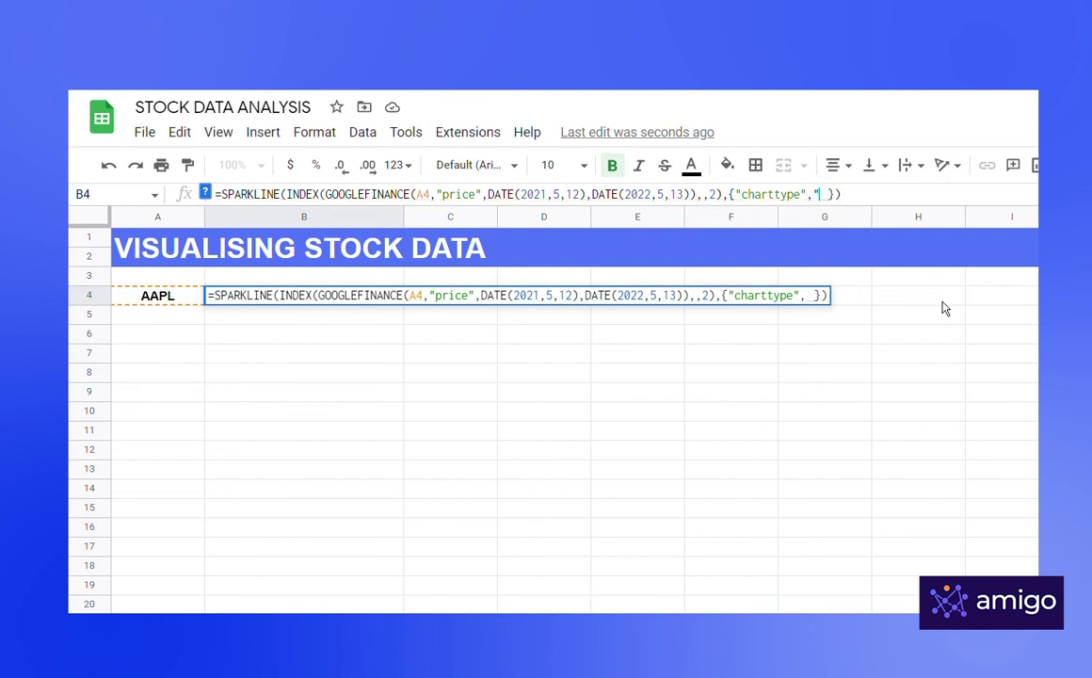
type("column")
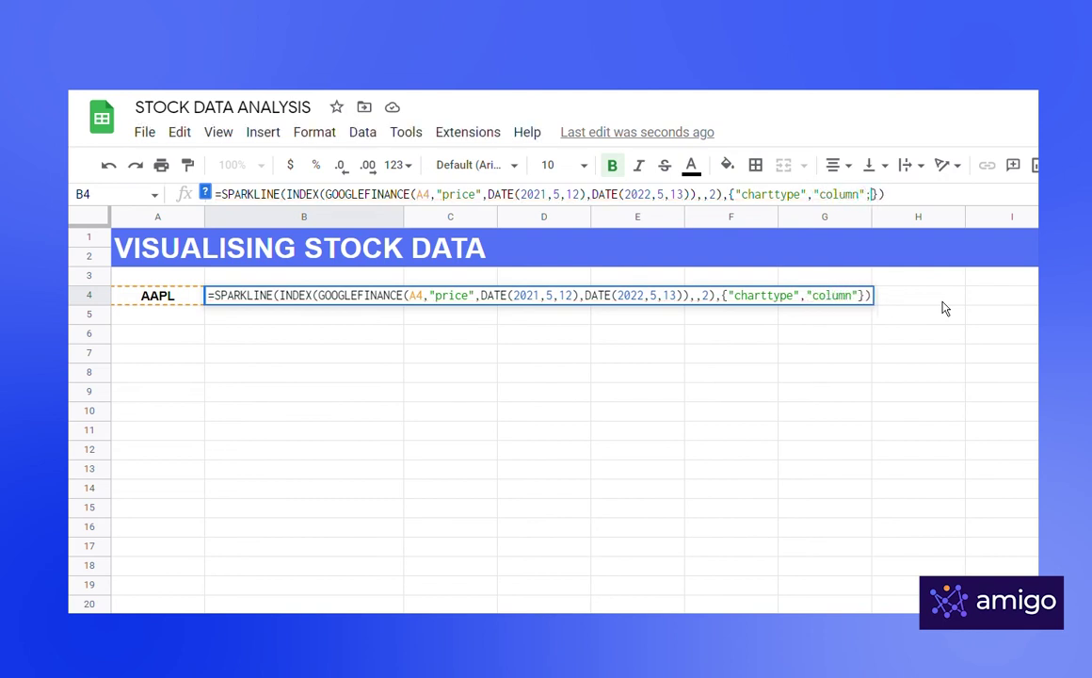
type("; \"")
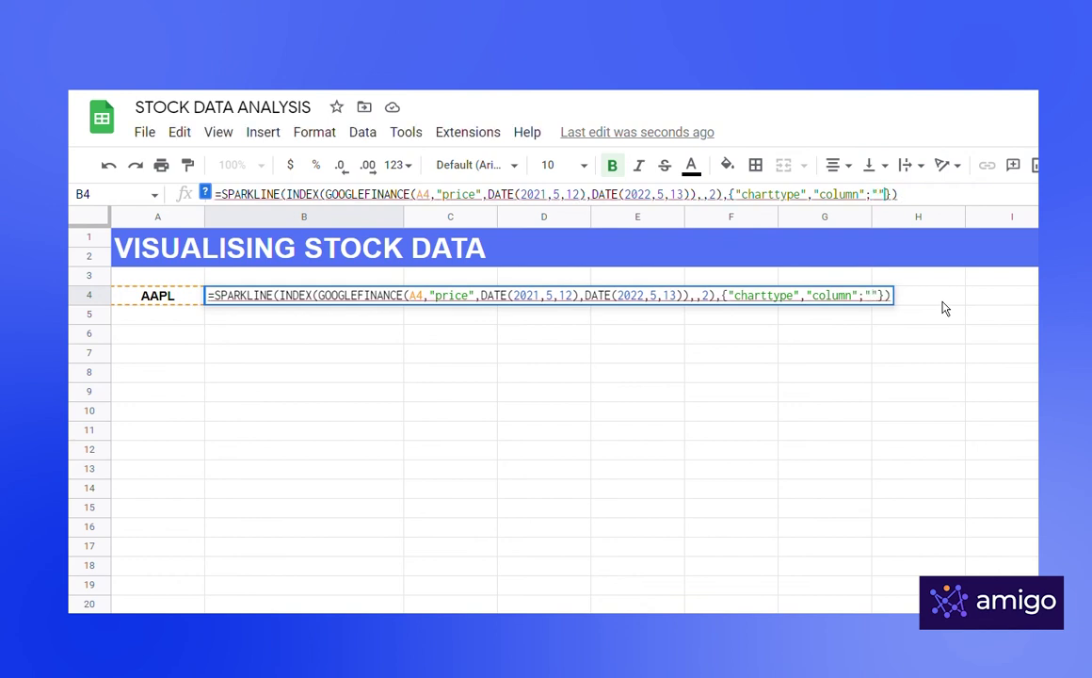
type("color\", ")
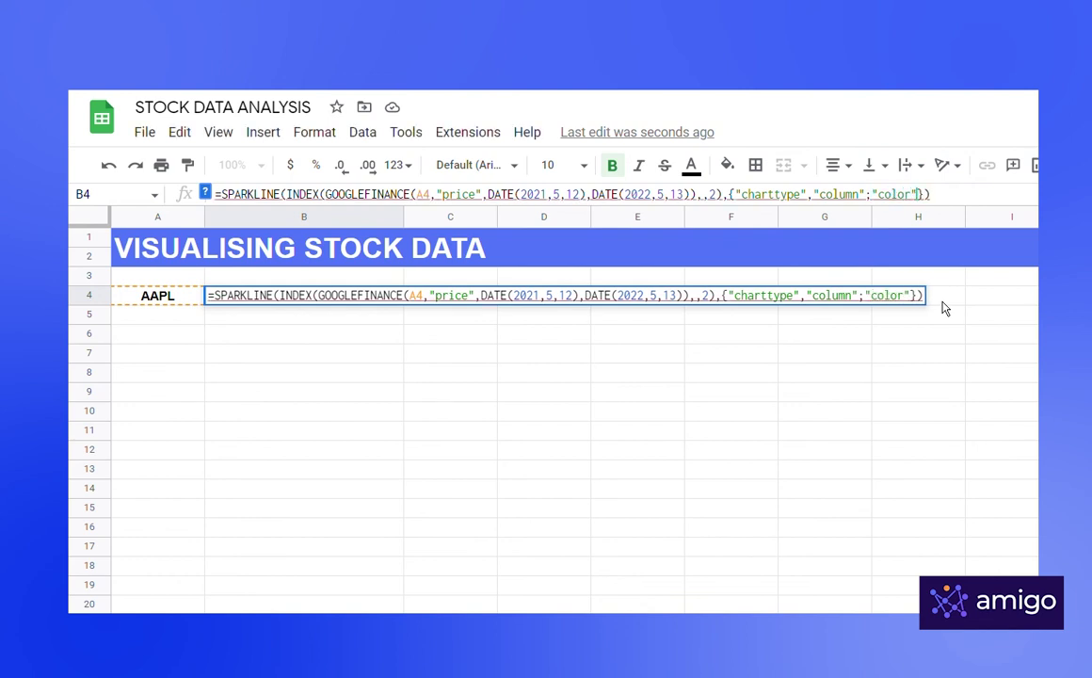
type("\"")
type("blue")
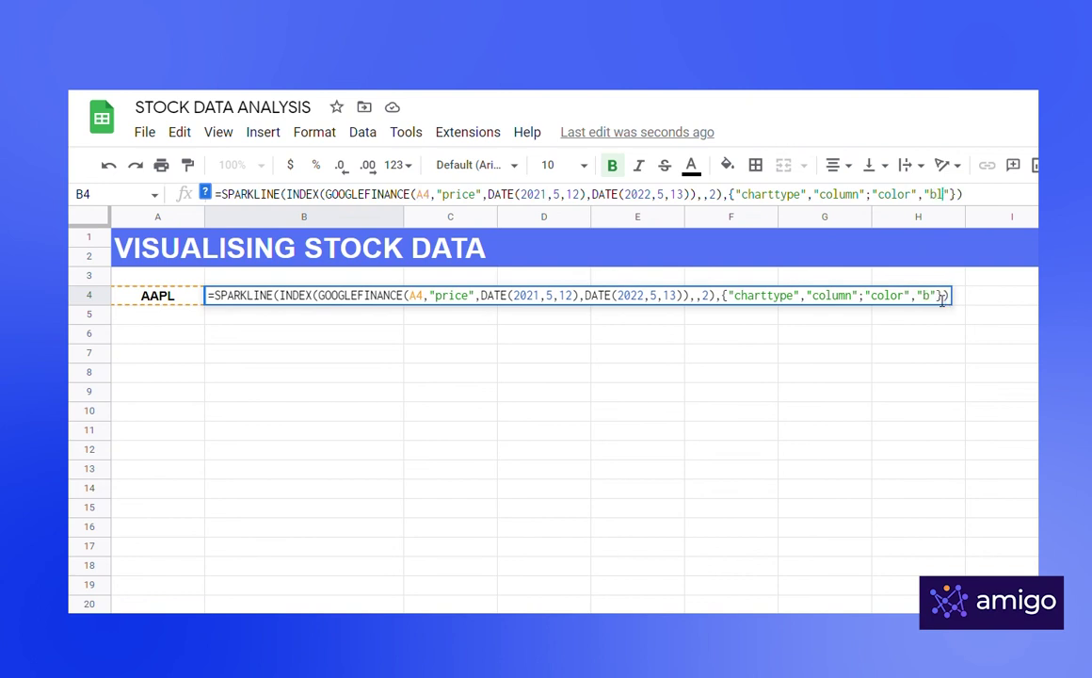
key("Return")
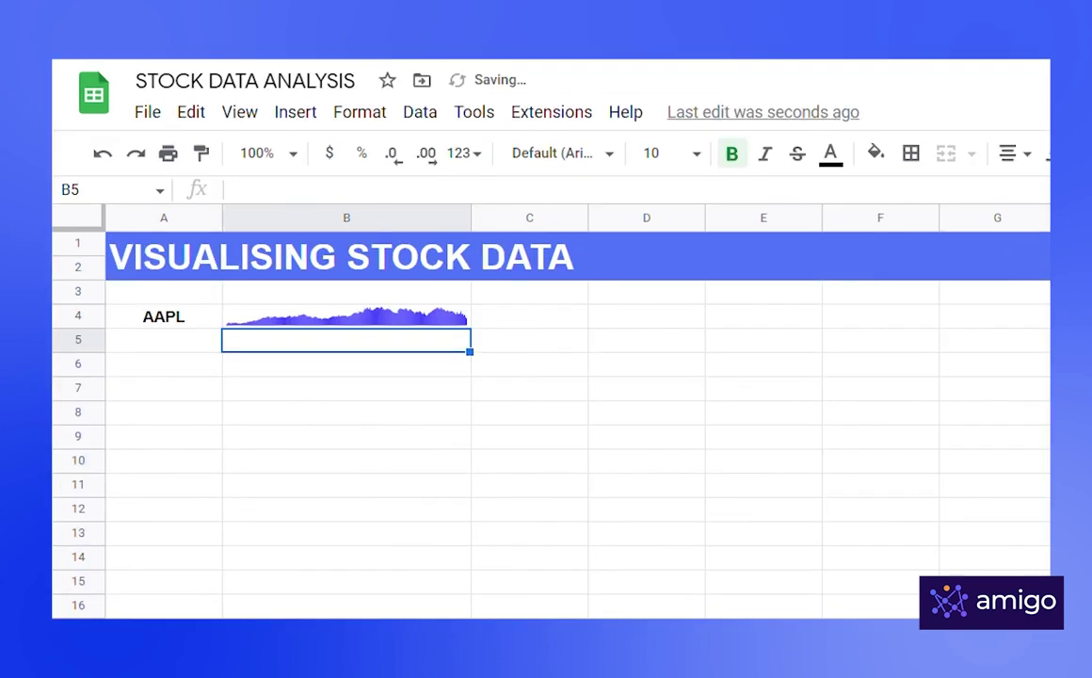
left_click(450, 391)
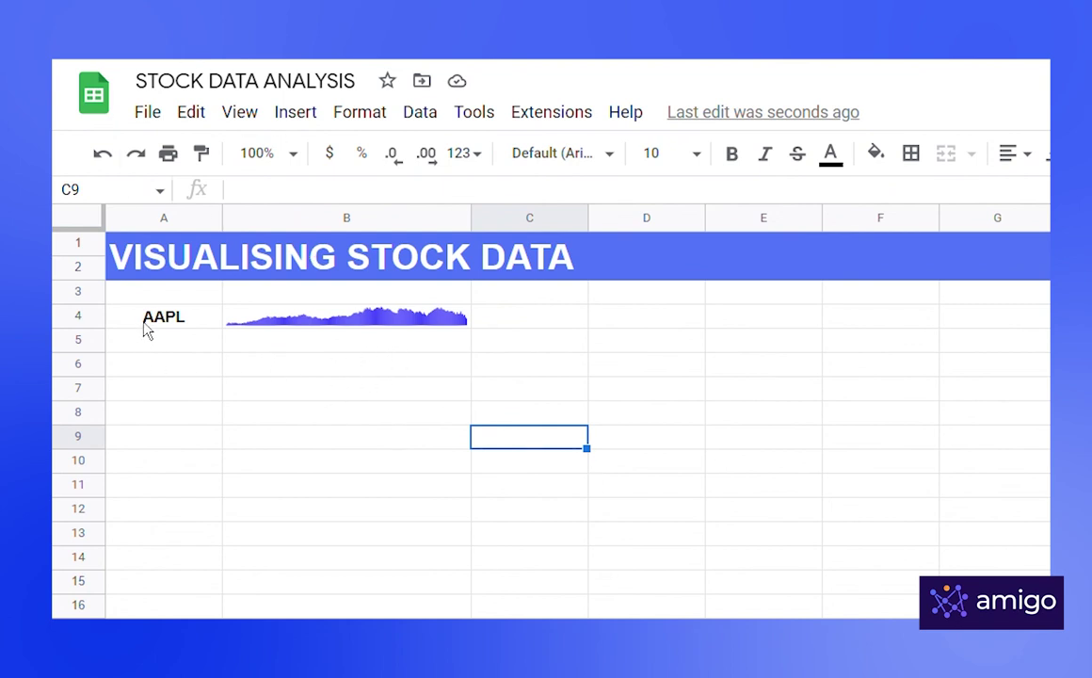
- Fill A4:B4 down to row 7 and change the tickers in A5:A7 to AMZN, TWTR and TSLA
left_click_drag(146, 320, 376, 322)
left_click_drag(476, 337, 404, 401)
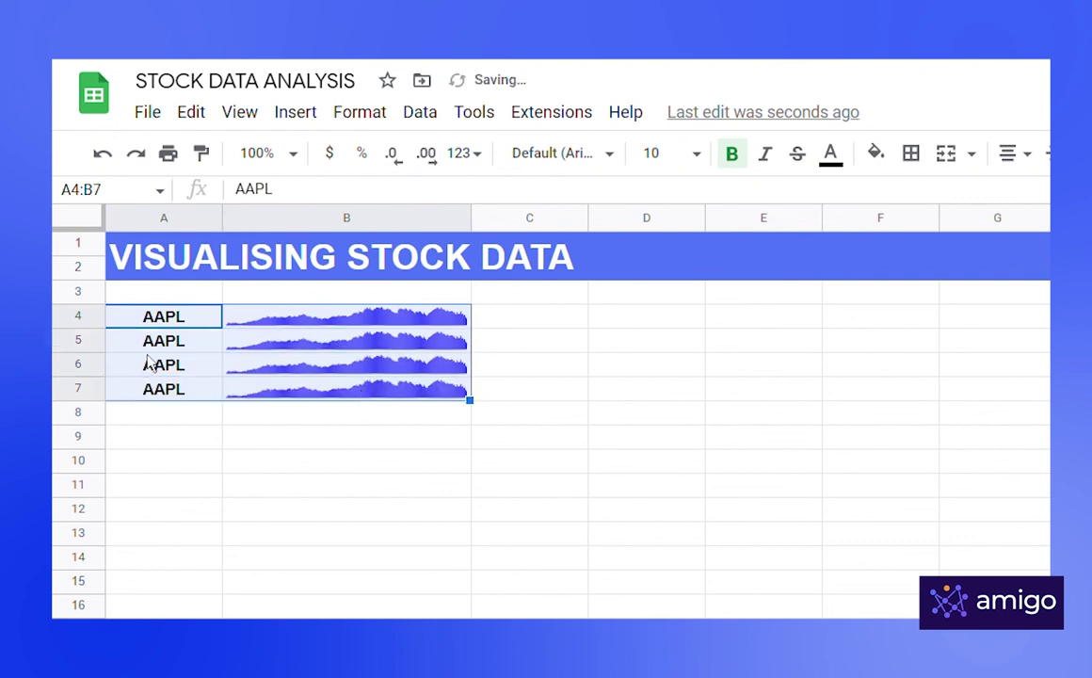
left_click(189, 351)
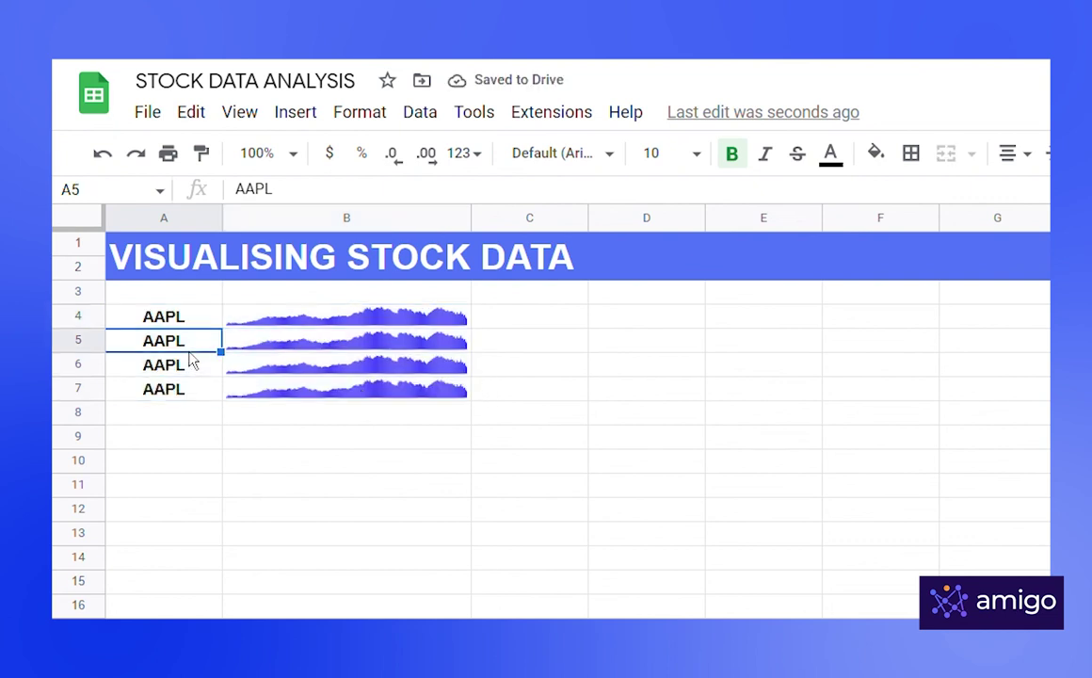
type("AMZN")
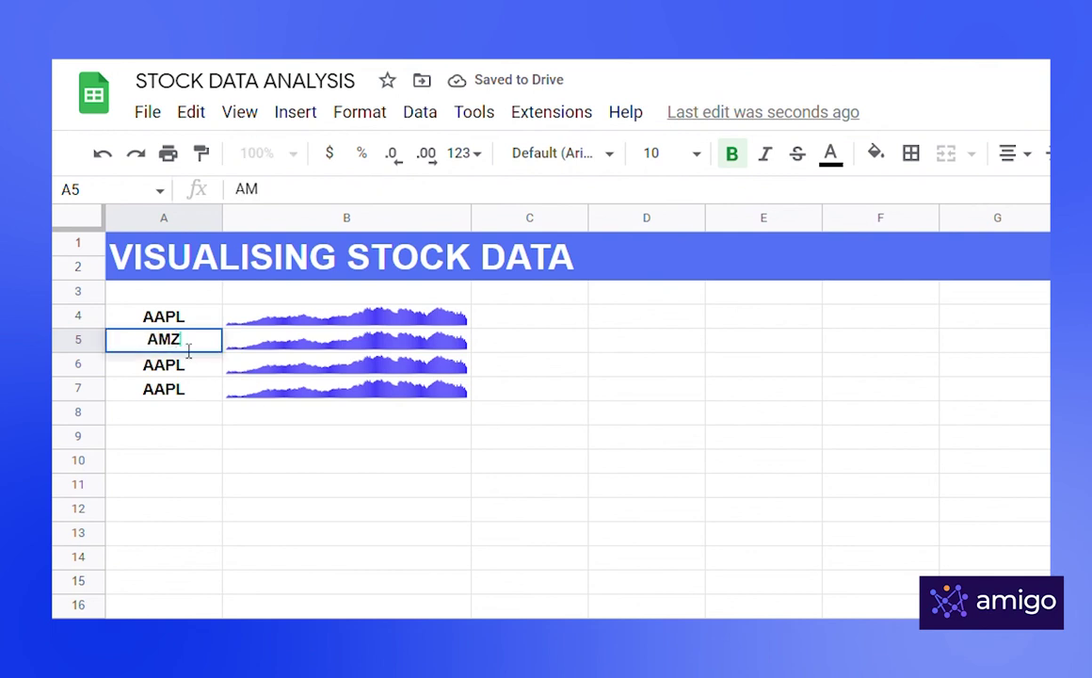
left_click(188, 371)
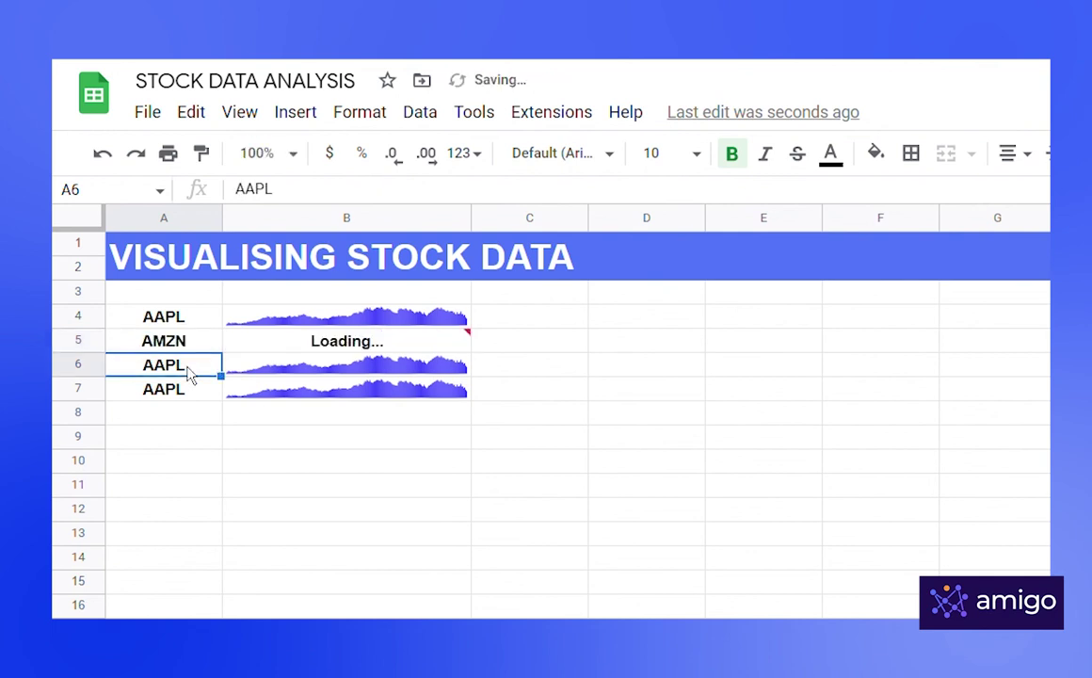
type("TWTR")
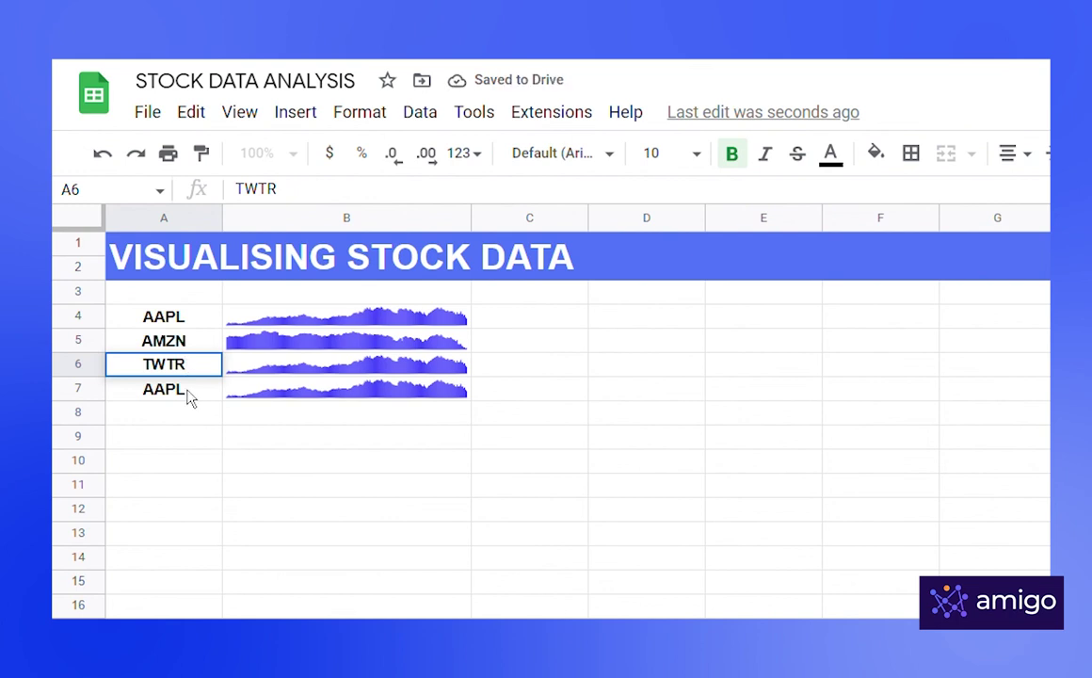
left_click(187, 395)
type("TSLA")
key("Return")
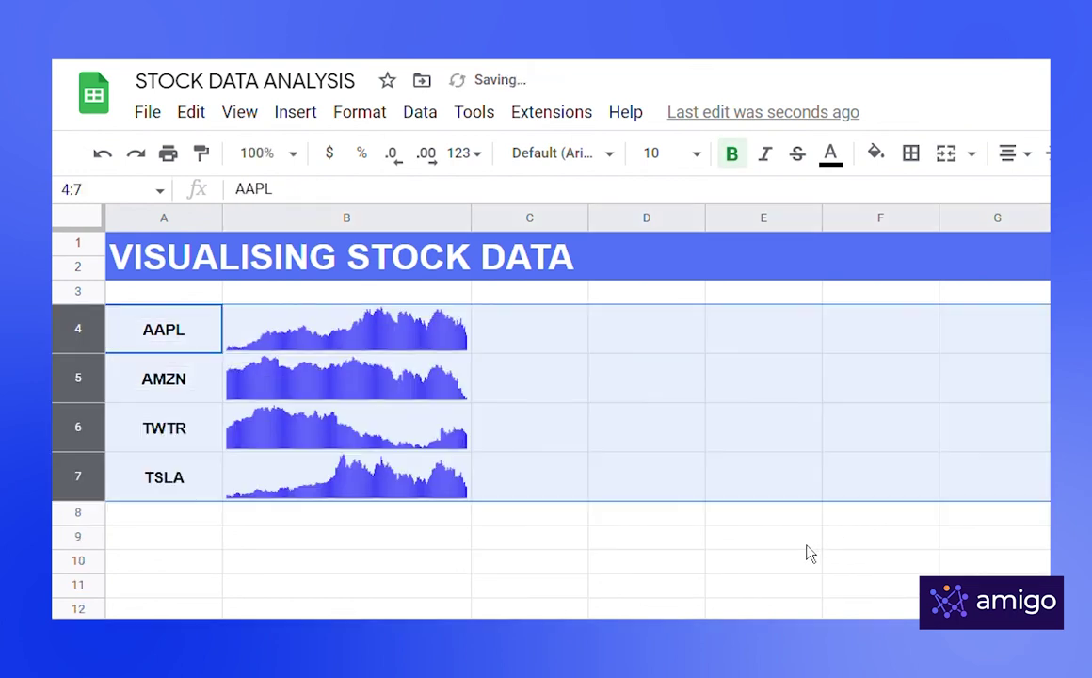
left_click(806, 545)
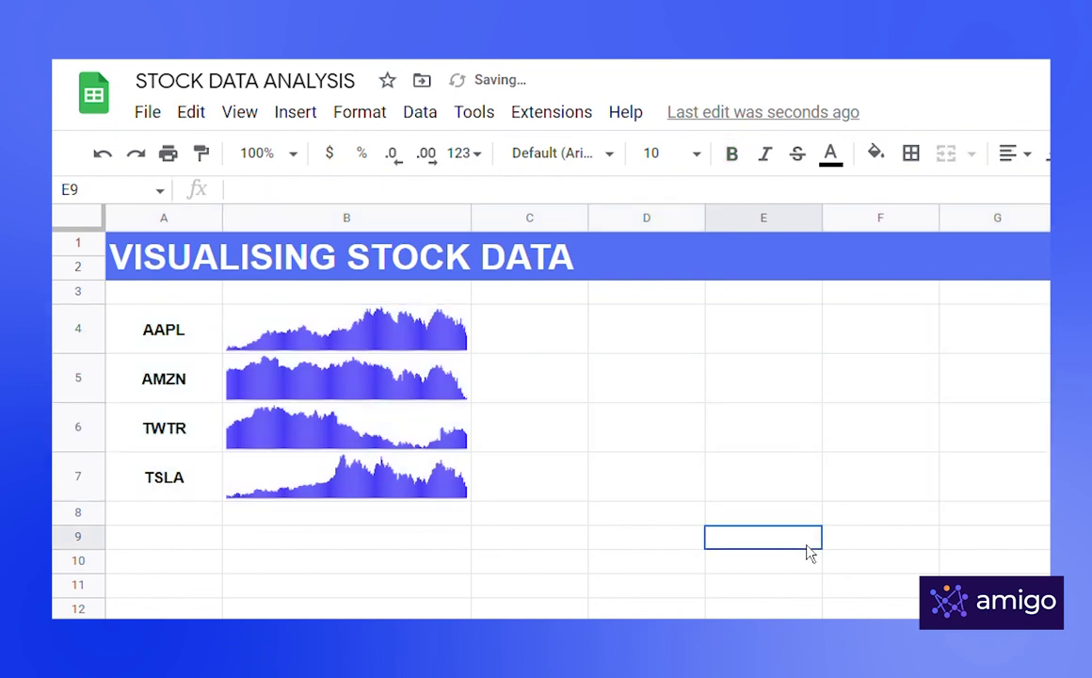